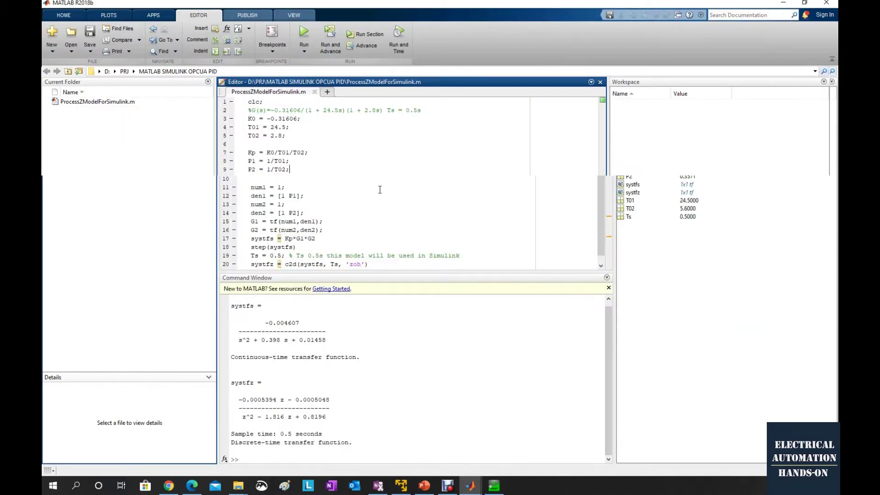
- Create a blank Simulink model and save it as SimulinkProcessLoopOPCUA
left_click(64, 15)
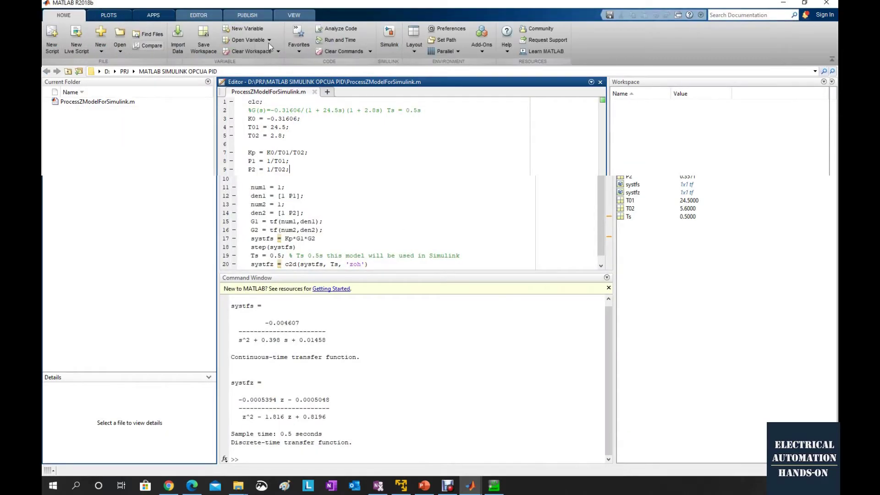
left_click(390, 34)
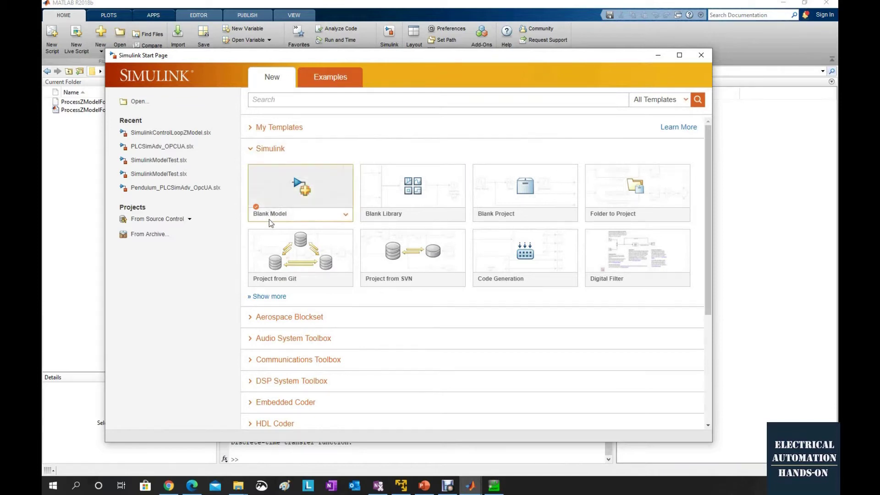
left_click(306, 197)
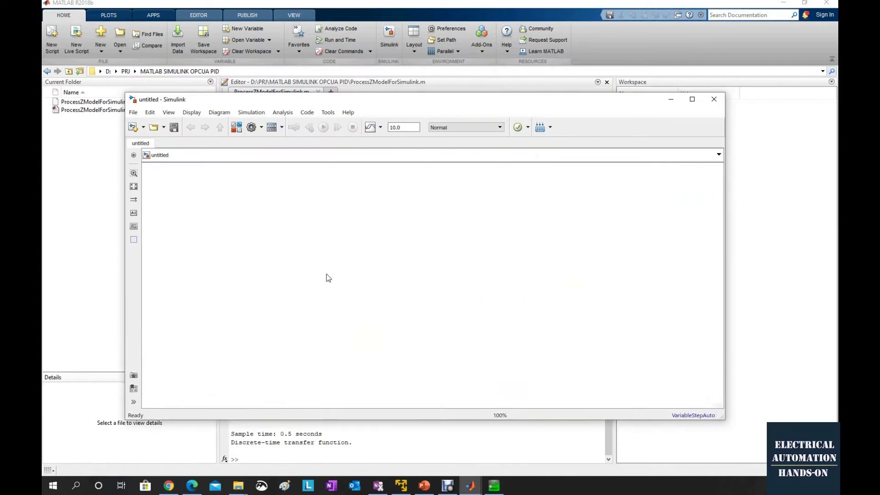
left_click(174, 130)
type("SimulinkProcessLoopOPCUA")
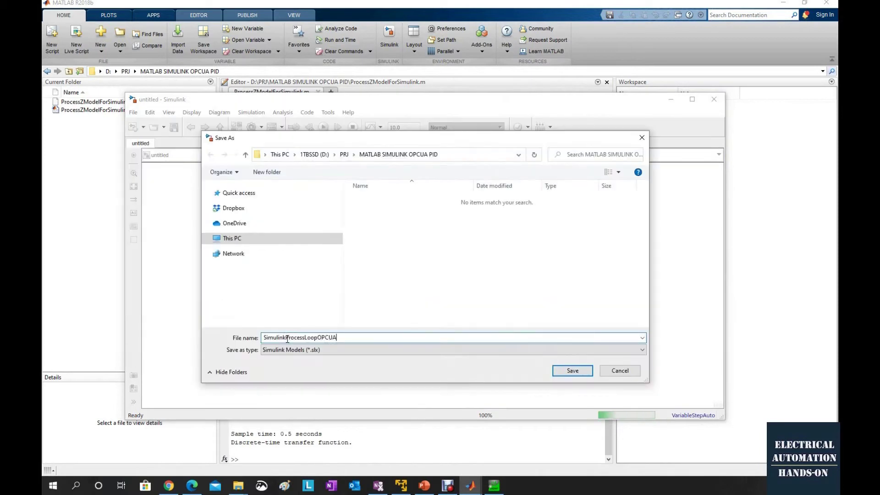
left_click(567, 372)
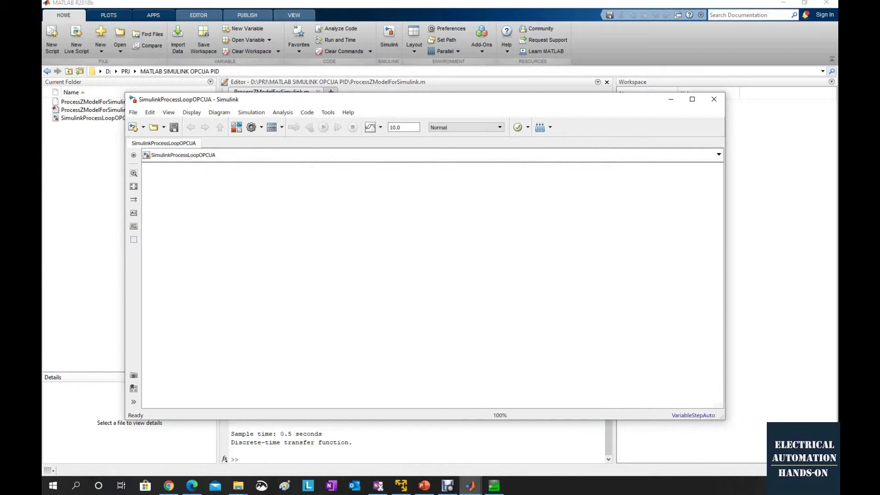
- Search the Simulink block library for "transfer"
left_click_drag(591, 104, 571, 71)
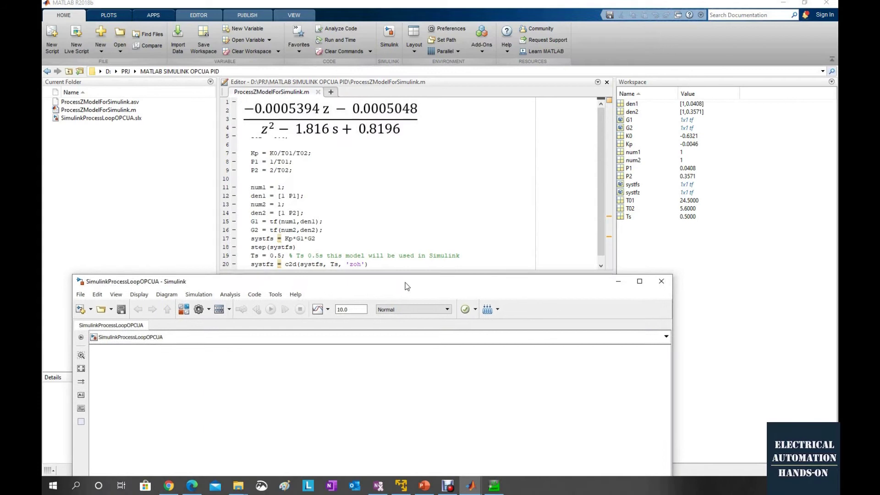
left_click_drag(407, 287, 439, 309)
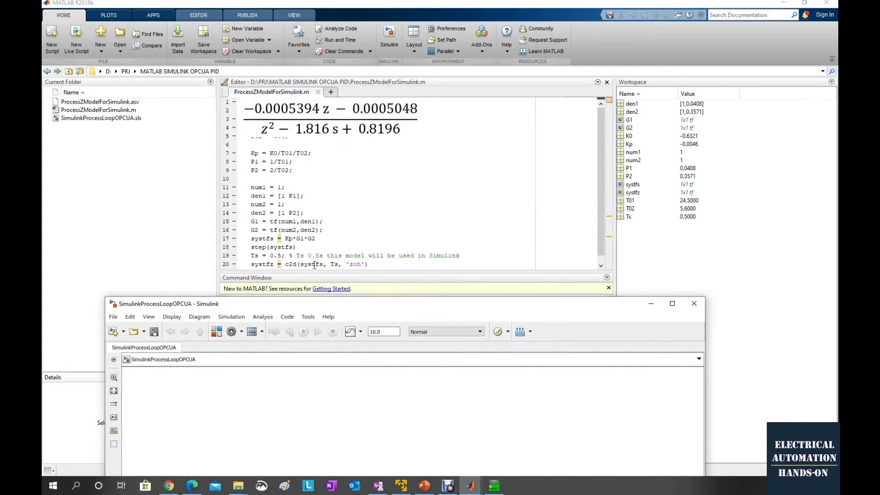
left_click_drag(323, 311, 390, 167)
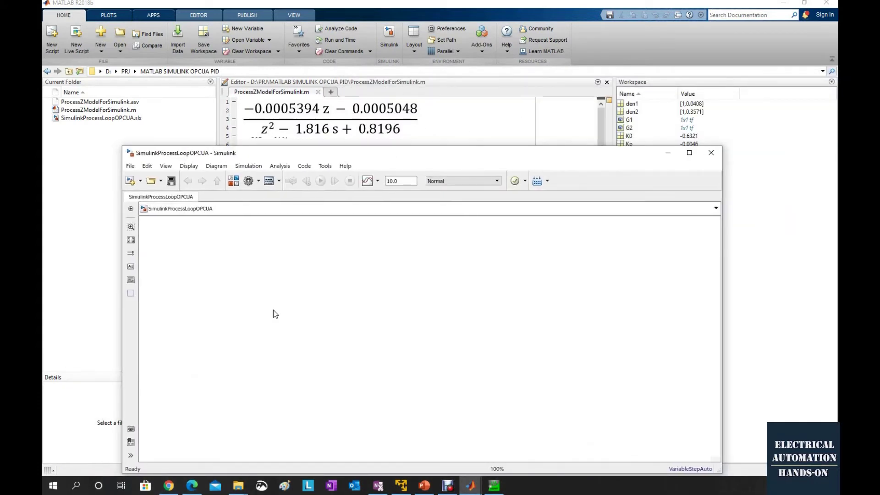
left_click(234, 182)
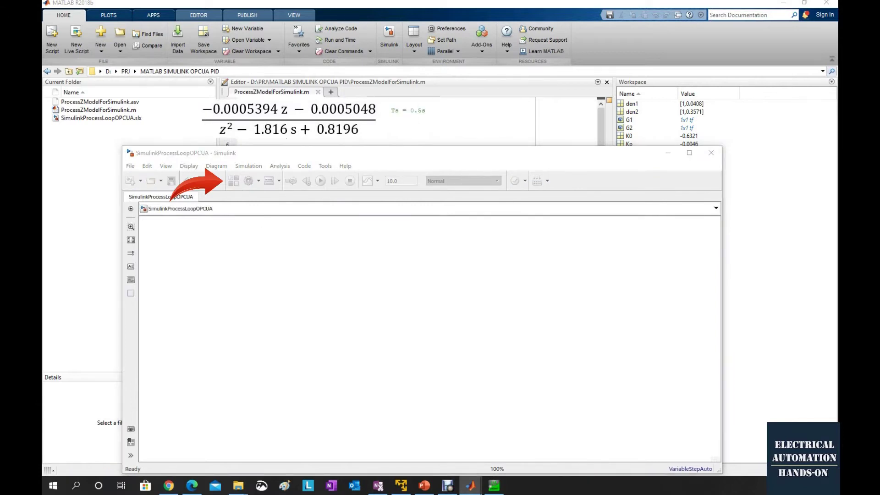
left_click_drag(659, 97, 650, 91)
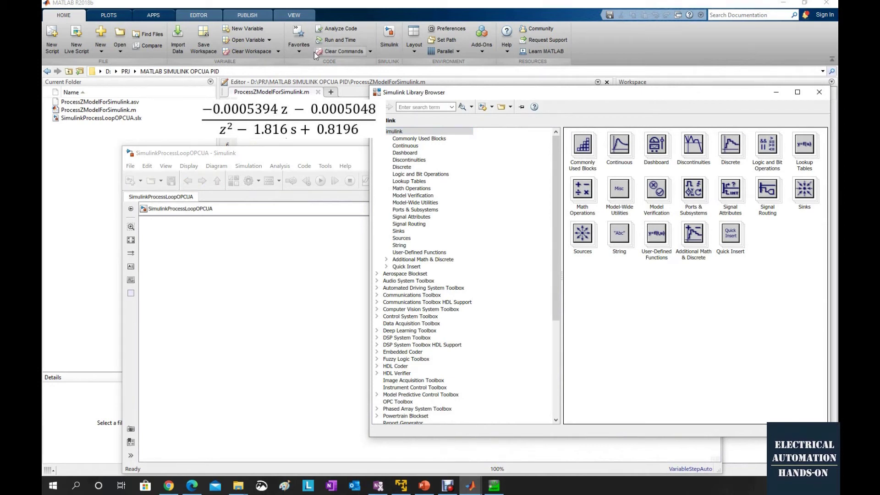
left_click(413, 105)
type("di")
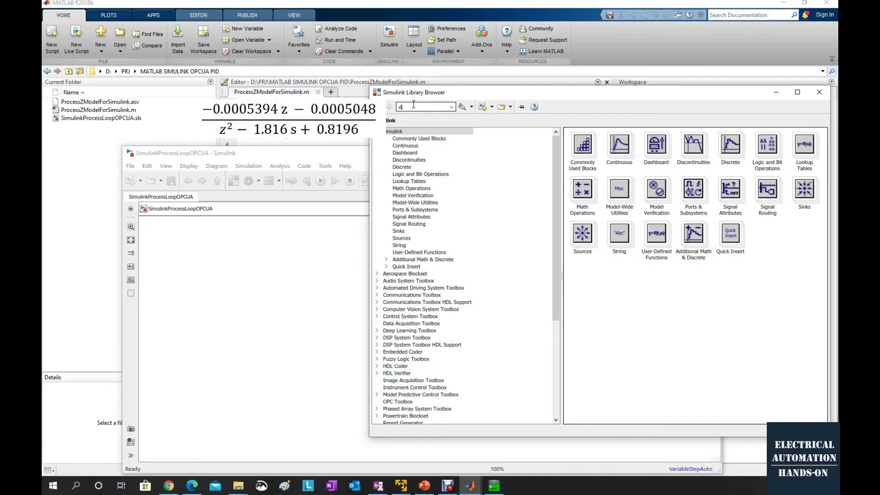
key("BackSpace")
type("transfer")
key("Return")
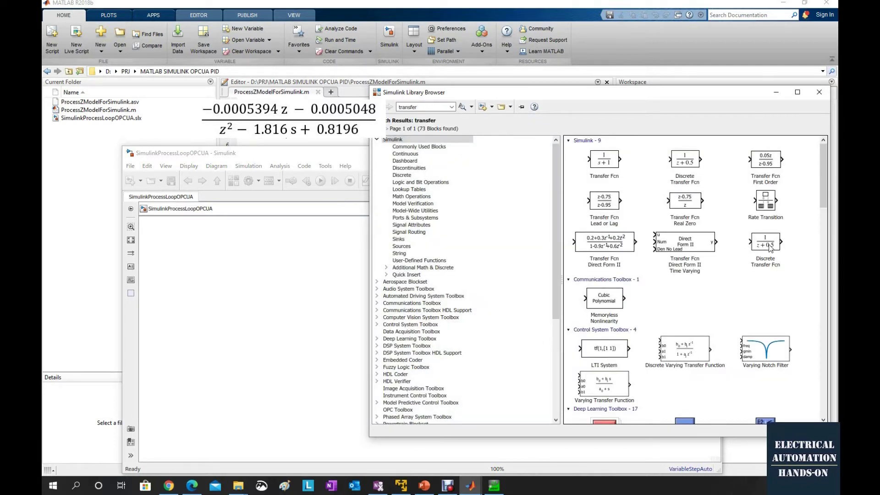
- Add the Discrete Transfer Fcn block from the search results to the SimulinkProcessLoopOPCUA model
left_click(687, 167)
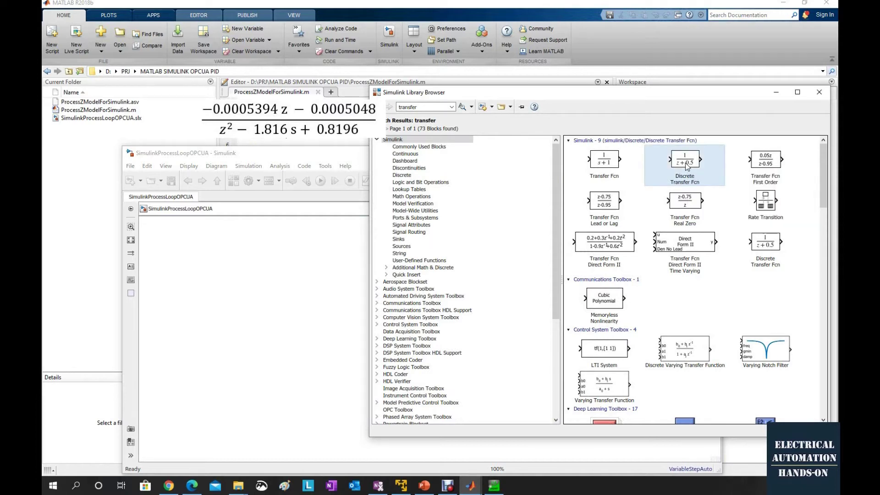
left_click_drag(686, 166, 297, 276)
left_click_drag(284, 282, 284, 282)
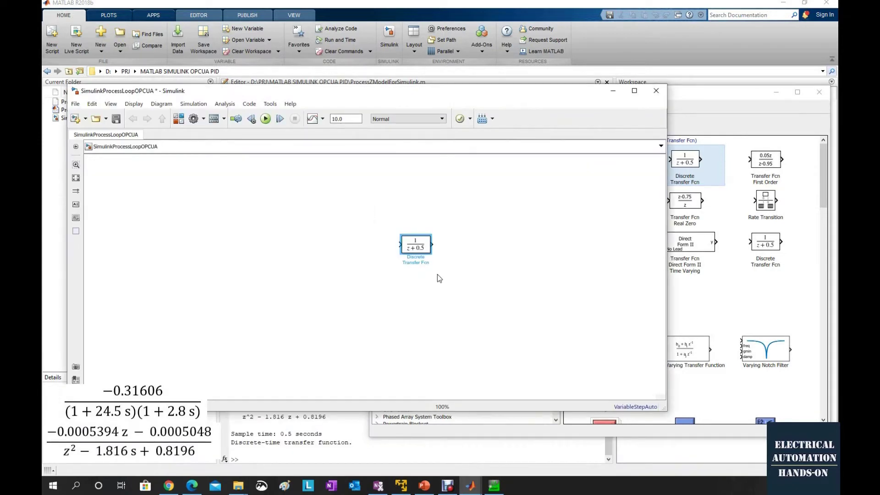
left_click_drag(465, 90, 475, 62)
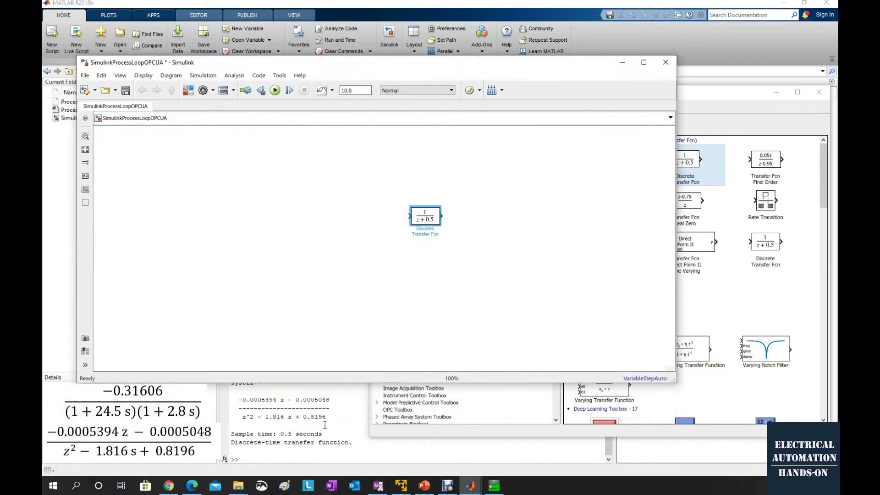
- Set the Discrete Transfer Fcn block's numerator to [-0.0005394 -0.0005048]
double_click(426, 219)
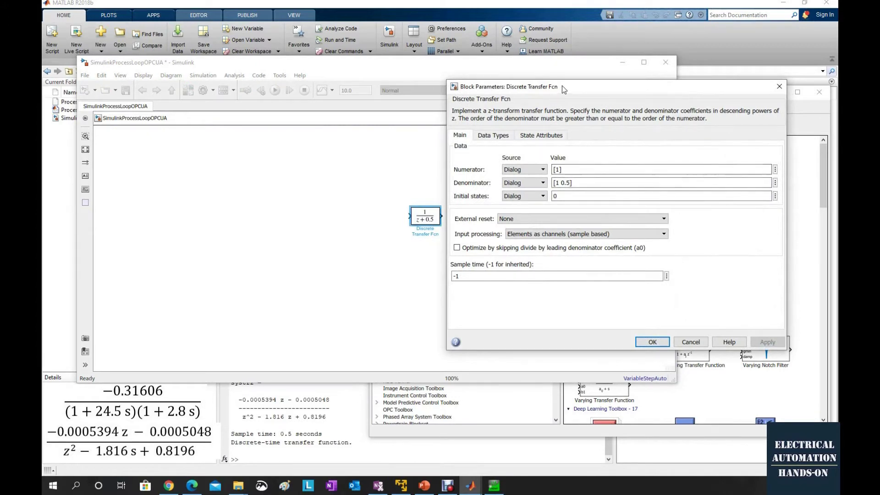
left_click_drag(563, 87, 557, 83)
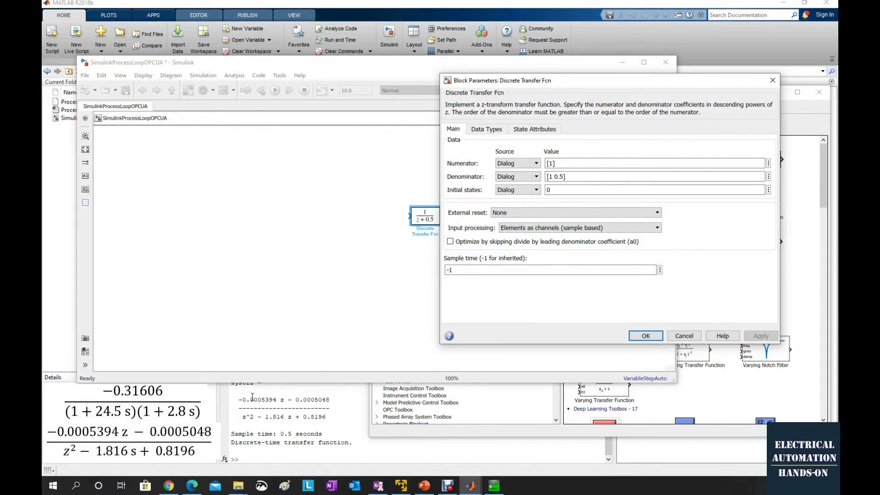
double_click(552, 164)
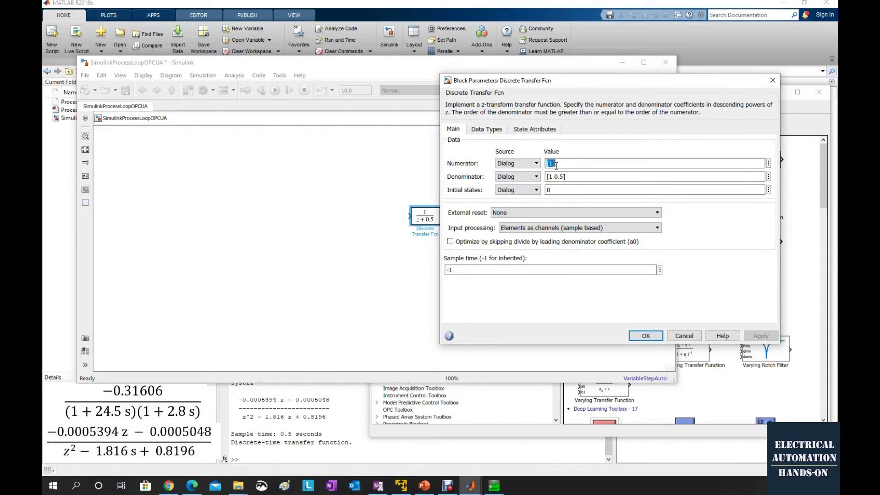
type("-")
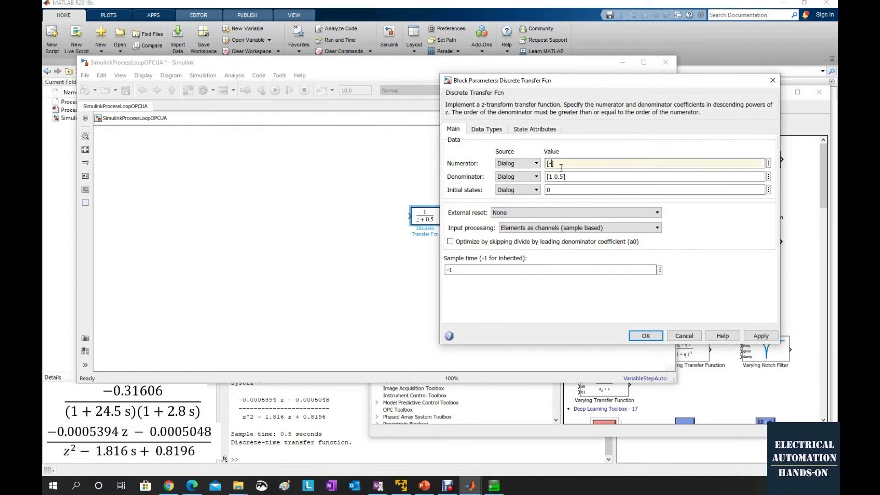
type("0.0005394")
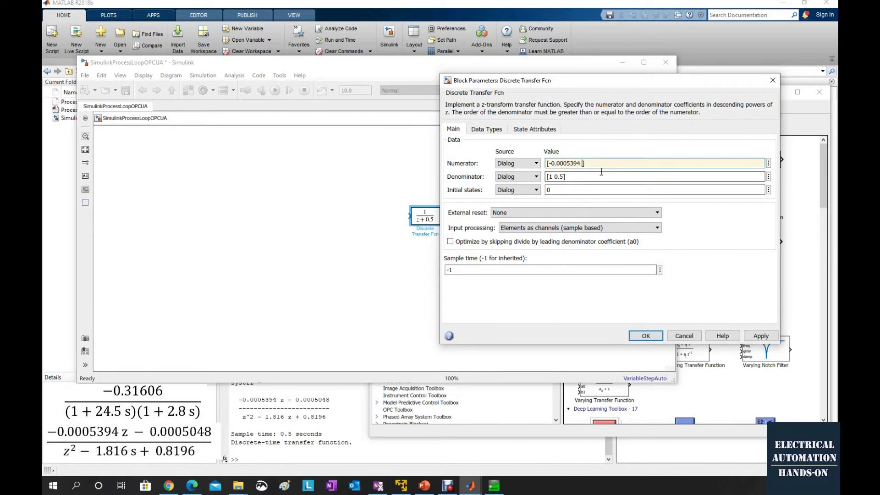
type(" -0.0005048")
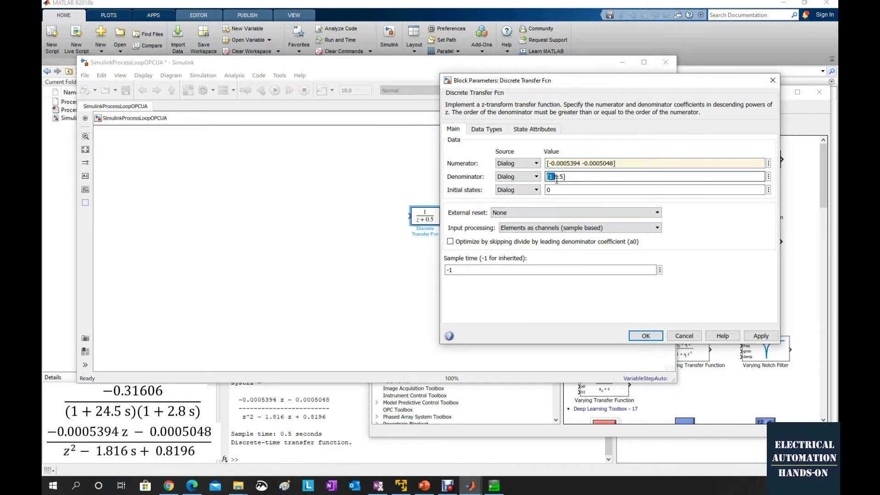
- Set the transfer function's denominator to [1 -1.816 0.8196]
left_click_drag(555, 178, 565, 178)
type("-")
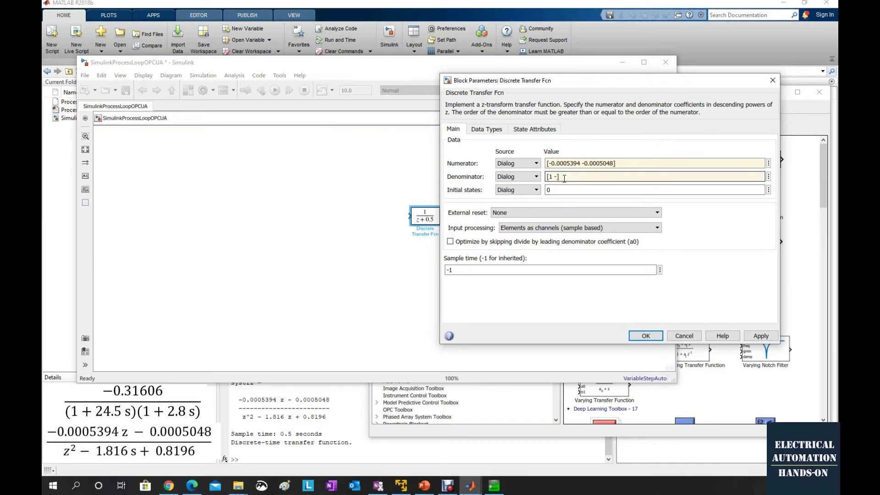
type("2.826")
key("BackSpace")
key("BackSpace")
key("BackSpace")
key("BackSpace")
key("BackSpace")
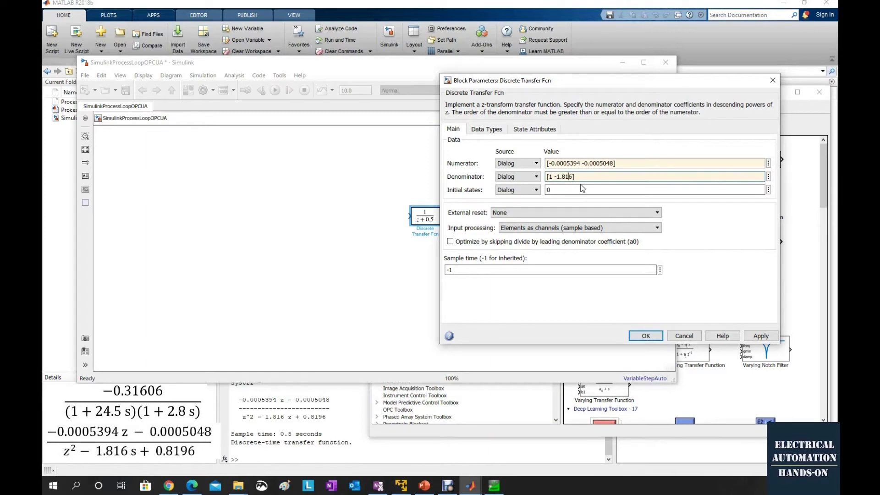
type("1.816")
left_click(573, 179)
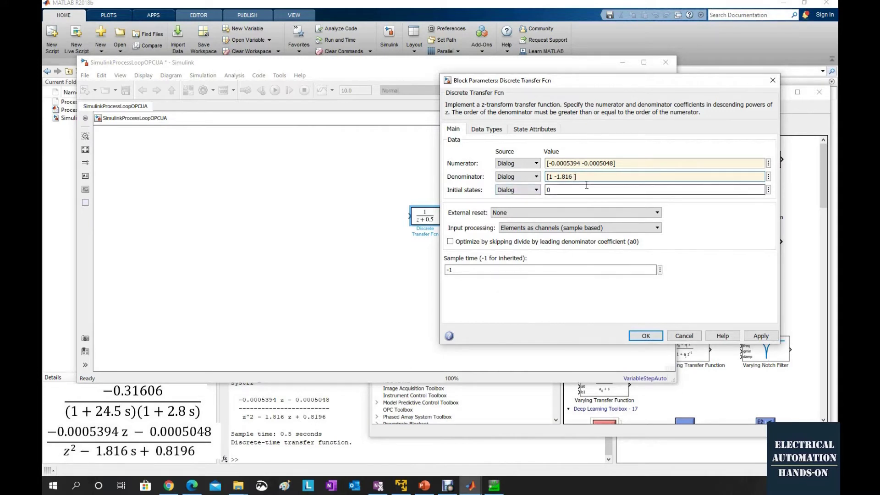
type("0.8196")
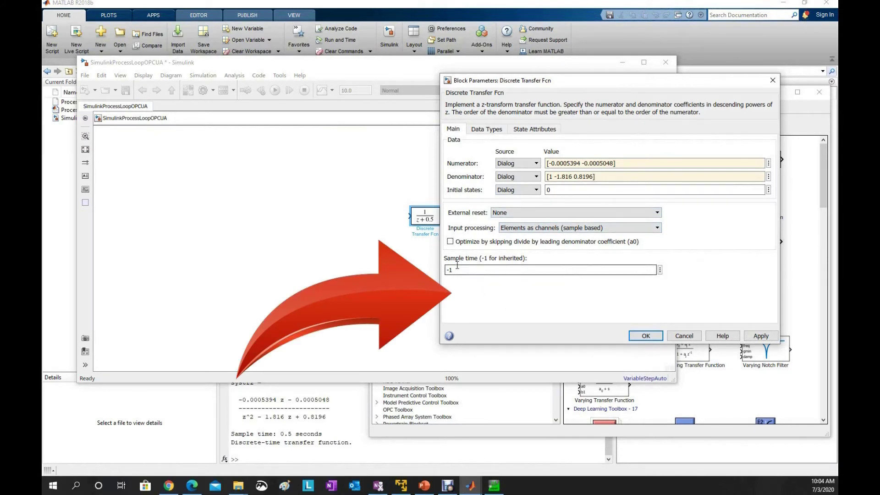
- Set the transfer function block's sample time to the variable Ts and accept the block parameters
left_click_drag(414, 62, 799, 351)
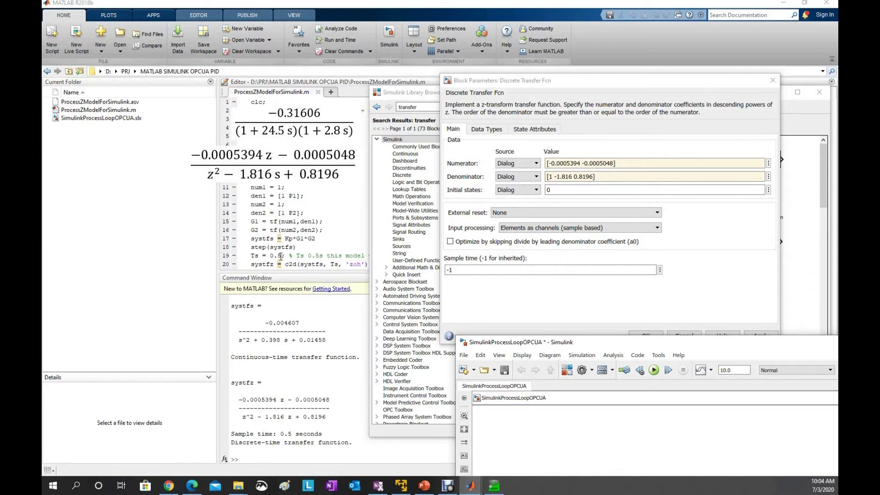
left_click(463, 266)
double_click(458, 268)
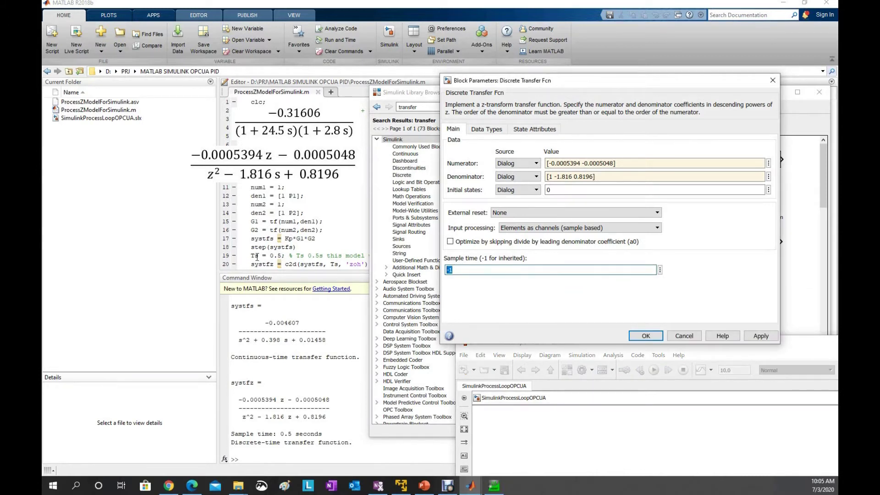
type("Ts")
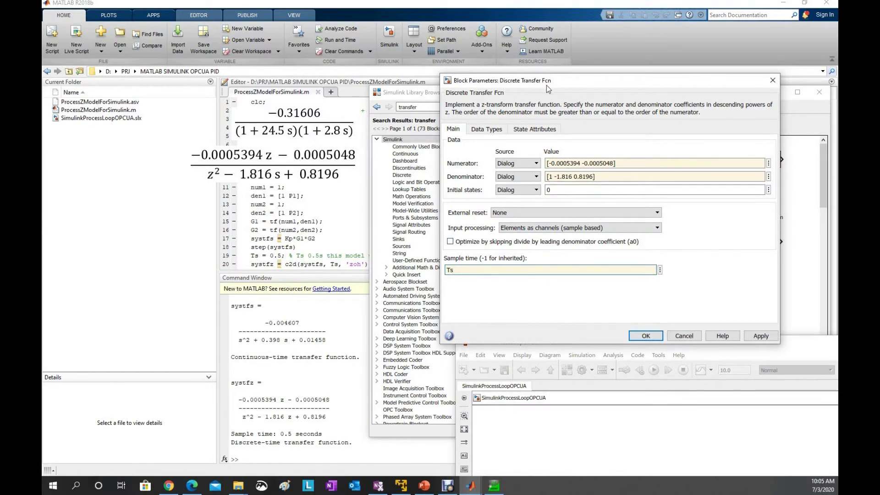
left_click(650, 336)
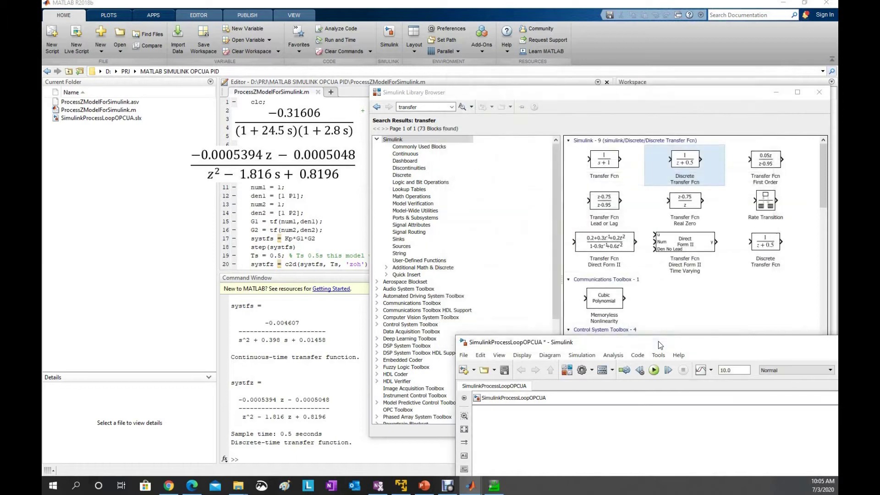
- Add the line "G(s)=-0.63213/(1 + 24.5s)(1 + 5.6s) Ts = 0.5s" to the Discrete Transfer Fcn block's name
left_click_drag(659, 346, 298, 50)
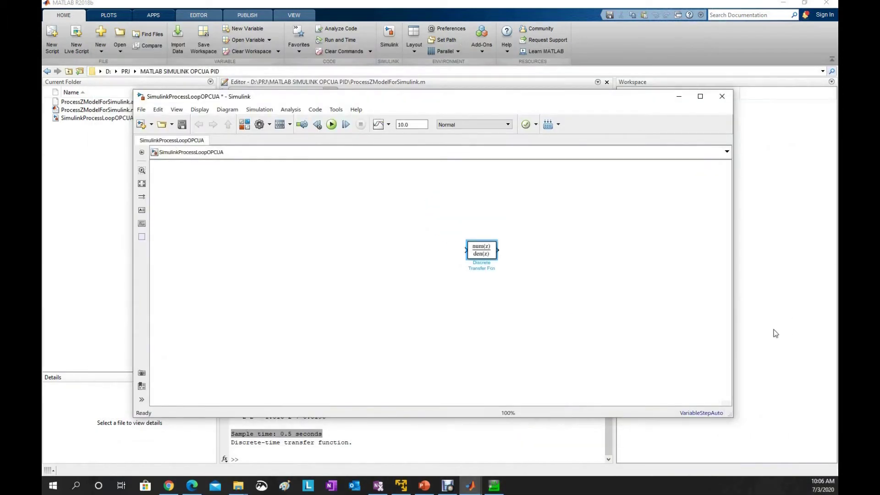
left_click(495, 268)
key("Return")
type("G(s)=-0.6313/(1 + 24.5s)(1 + 5.6s) Ts = 0.5s")
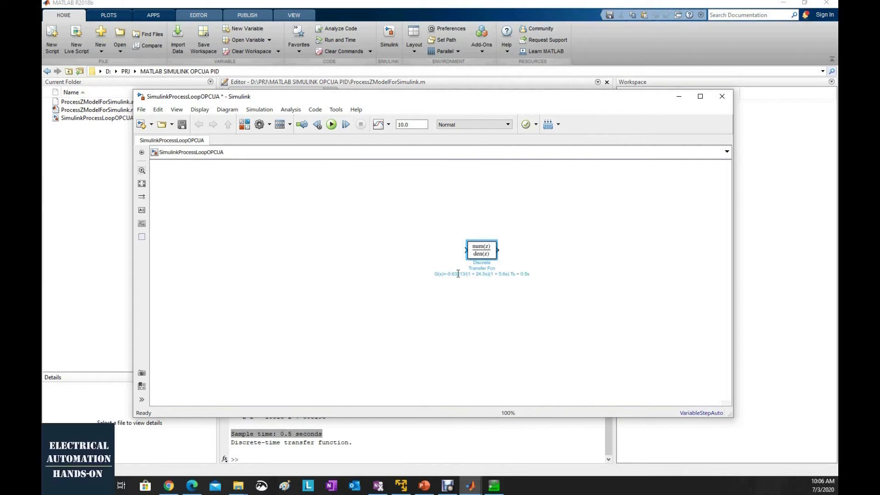
left_click(528, 293)
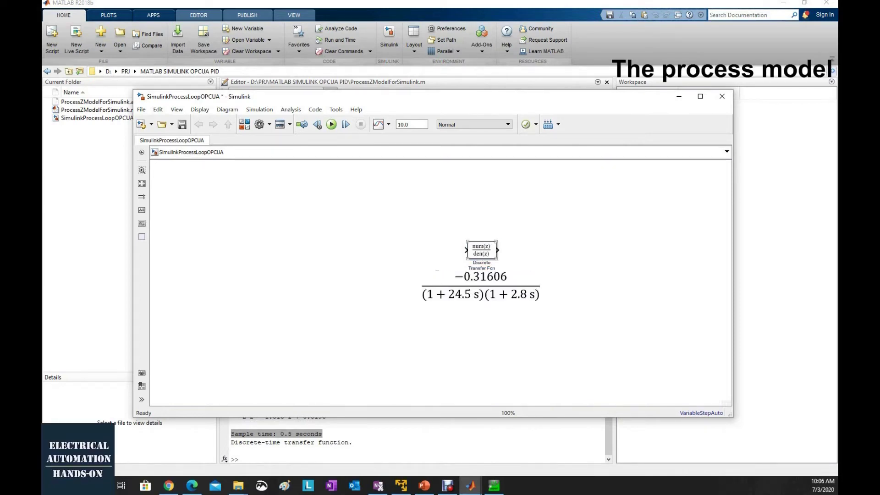
left_click(481, 249)
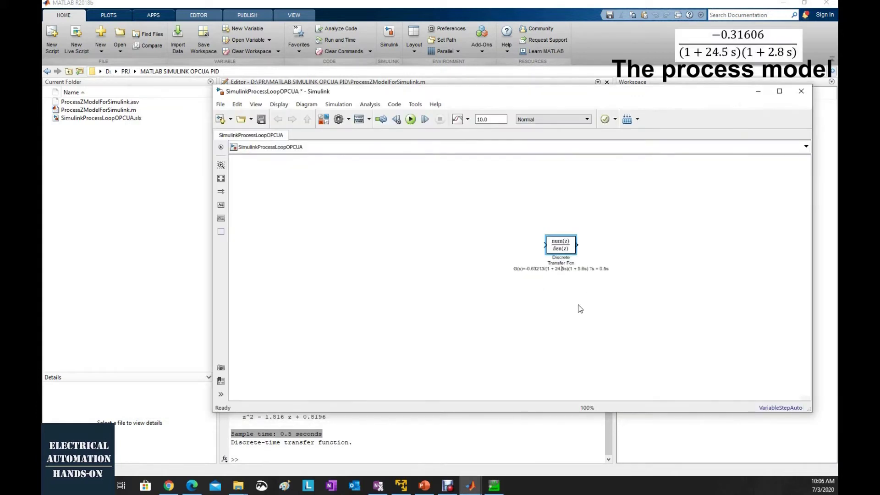
left_click(608, 332)
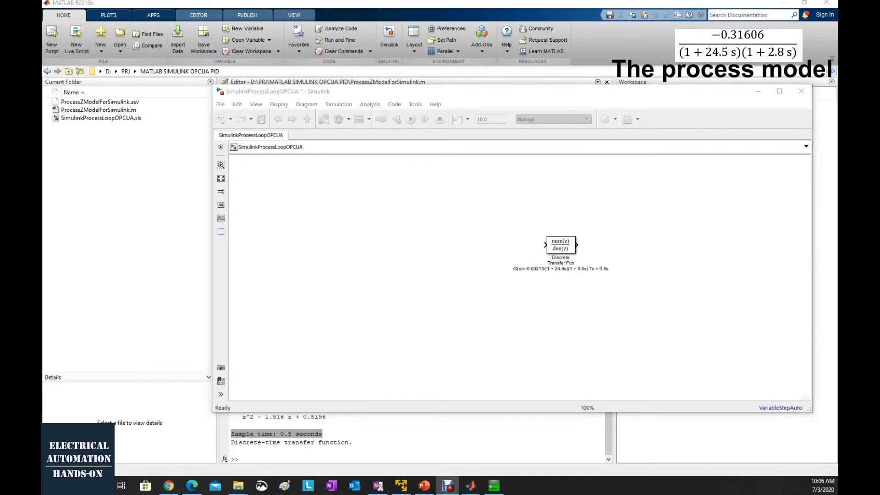
left_click(563, 242)
left_click(311, 264)
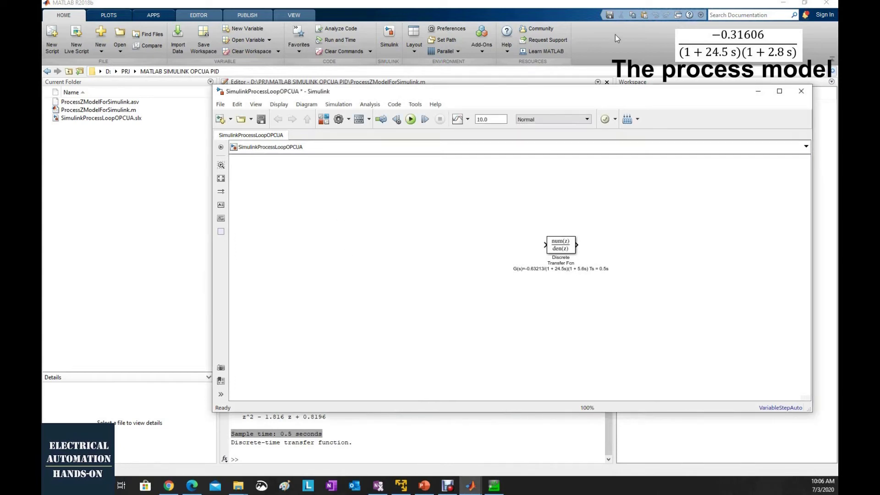
- Search the block library for "matlab function" and place an Interpreted MATLAB Function block in the model, well before the discrete transfer function
left_click_drag(584, 95, 493, 78)
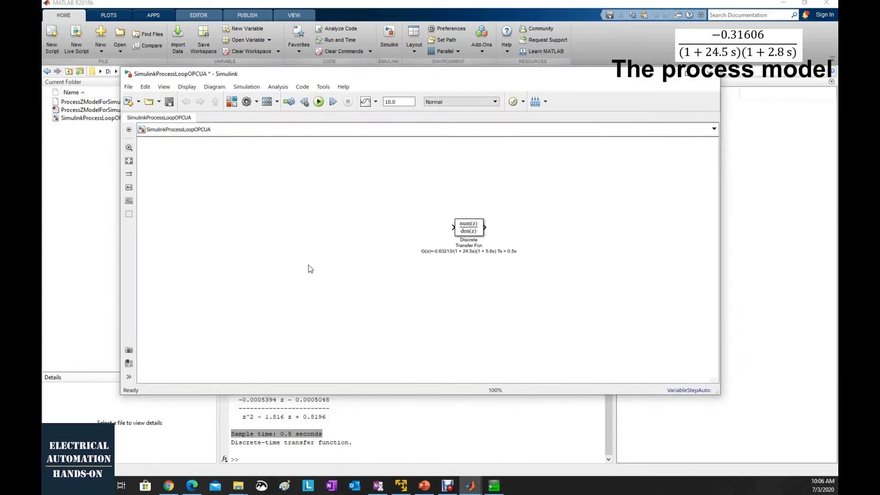
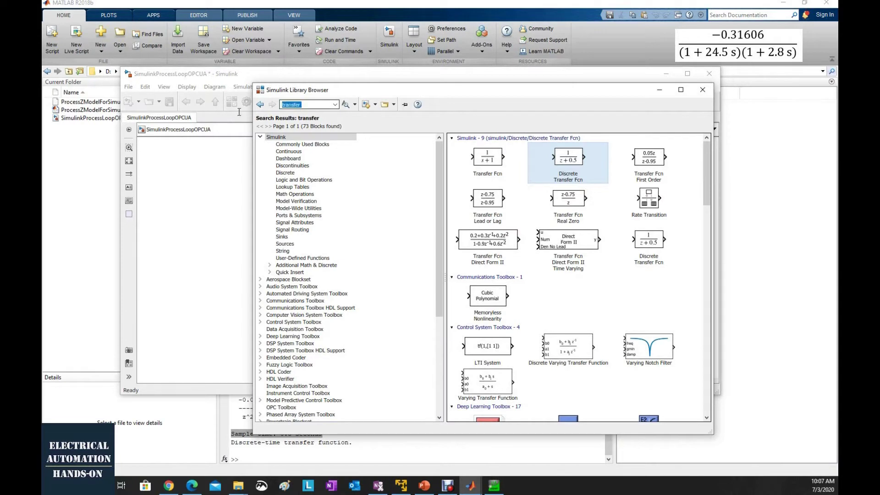
type("function")
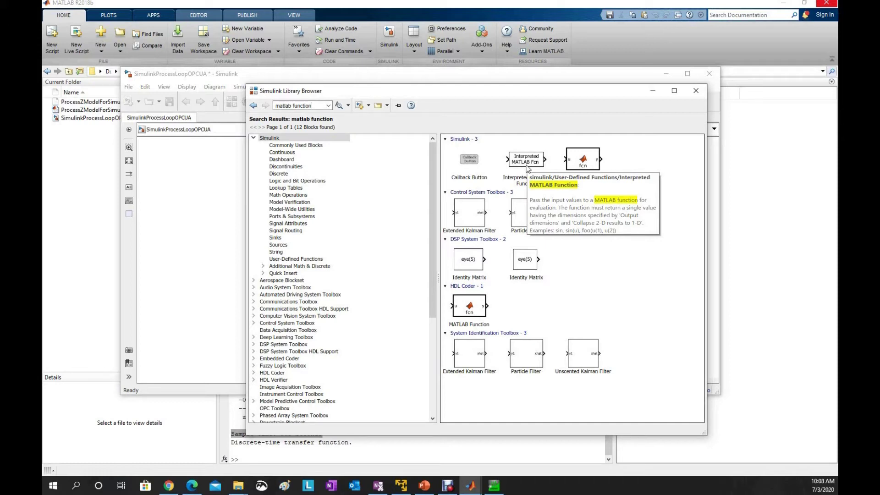
left_click_drag(525, 96, 672, 94)
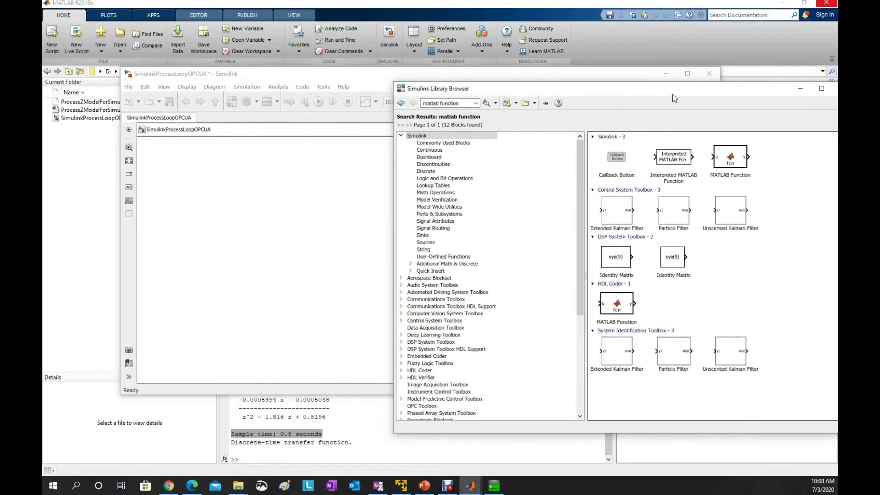
left_click_drag(681, 168, 229, 230)
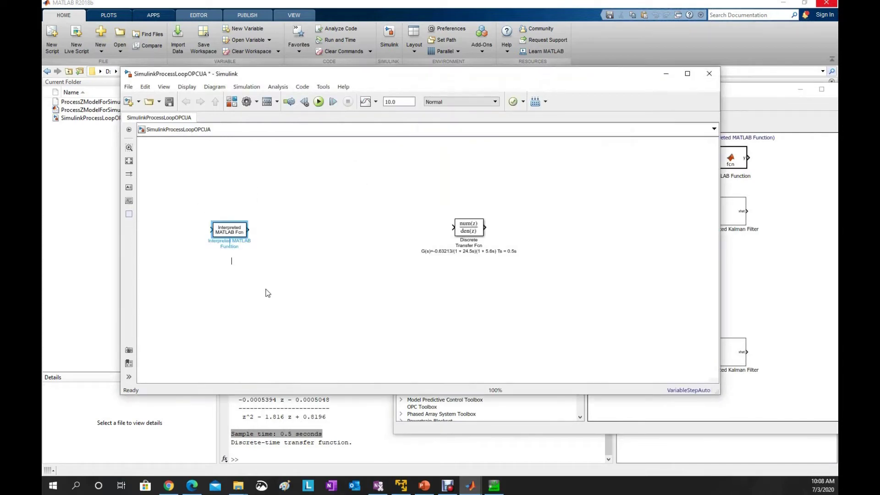
double_click(230, 230)
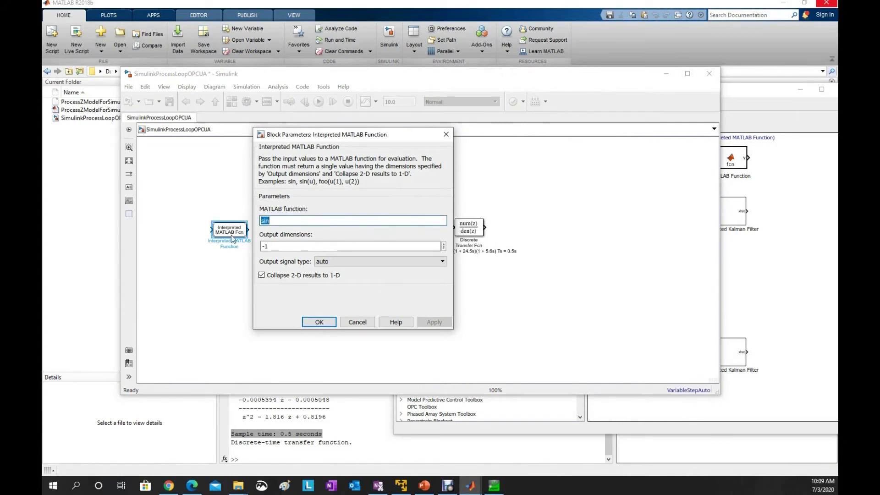
left_click(445, 134)
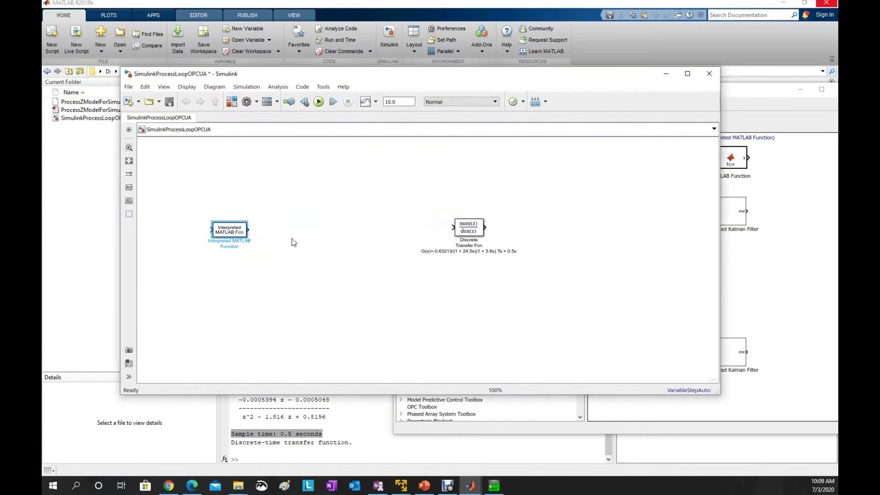
- Add the line "OPC UA Client - PID Controller OPC Server" to the Interpreted MATLAB Function block's name
double_click(235, 247)
left_click(244, 246)
key("Return")
type("OPC UA Client - PID Controller")
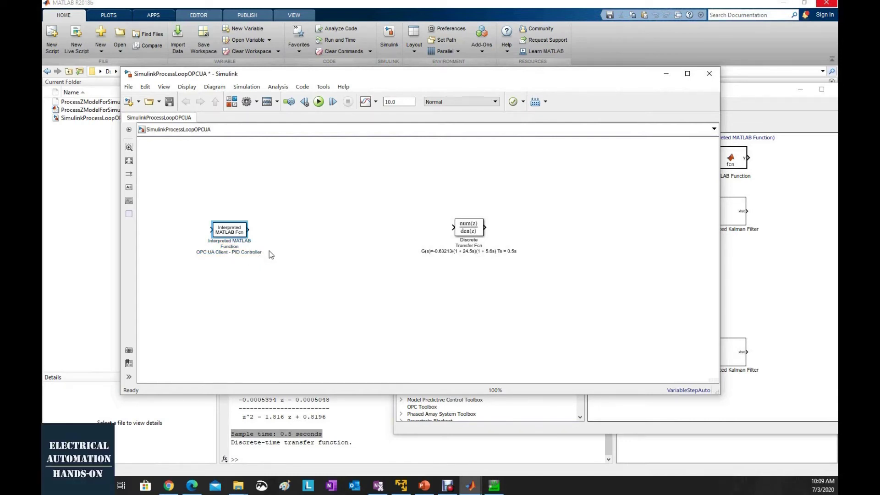
type("OPC Server")
left_click(272, 263)
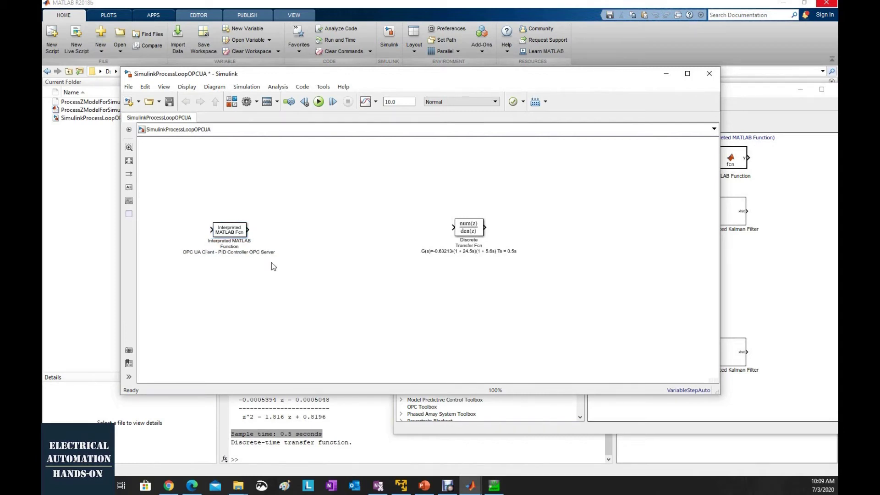
- Examine the Interpreted MATLAB Function block's parameters and close them without changes
double_click(227, 227)
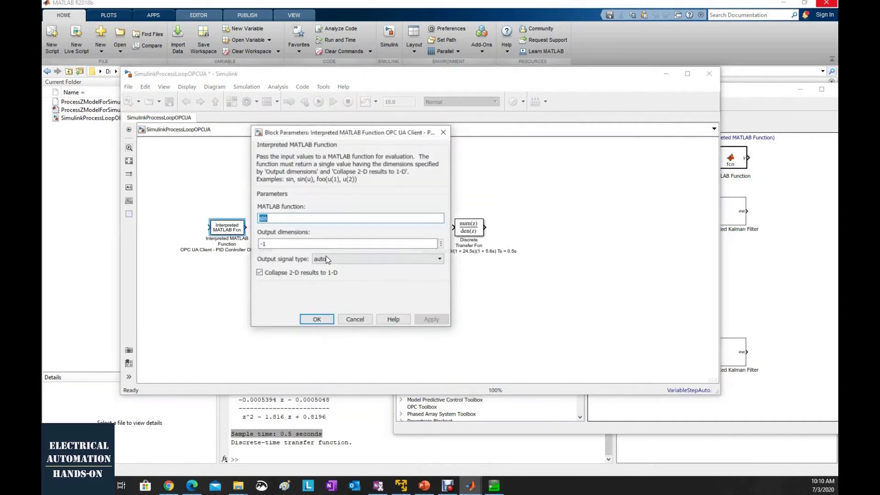
left_click_drag(333, 135, 382, 139)
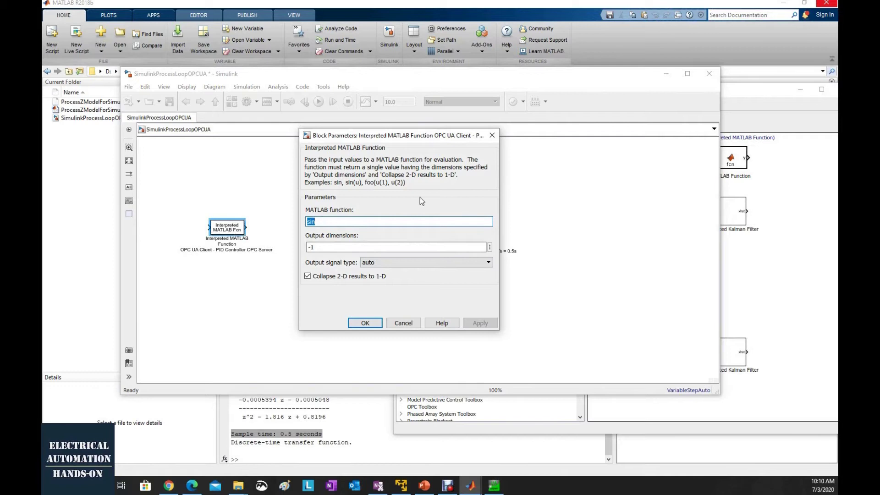
left_click(492, 136)
left_click(314, 319)
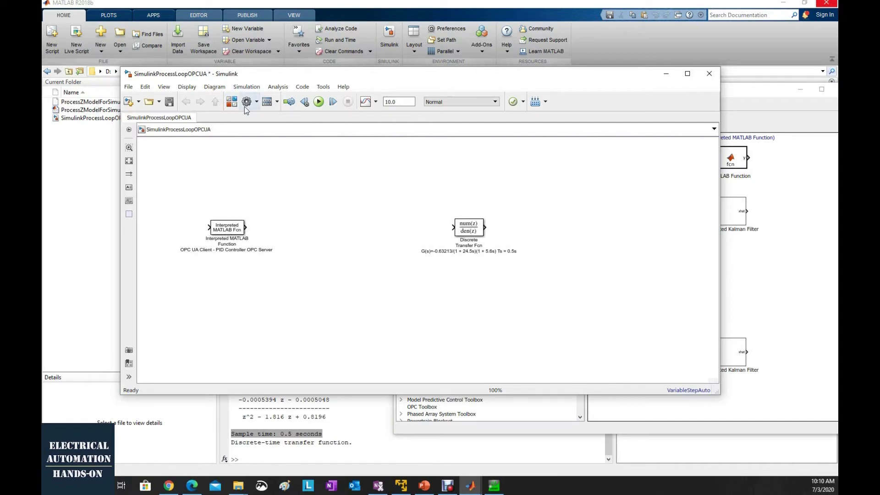
- Find OPC Config in the block library and place an OPC Configuration block above the Interpreted MATLAB Function block
left_click(231, 102)
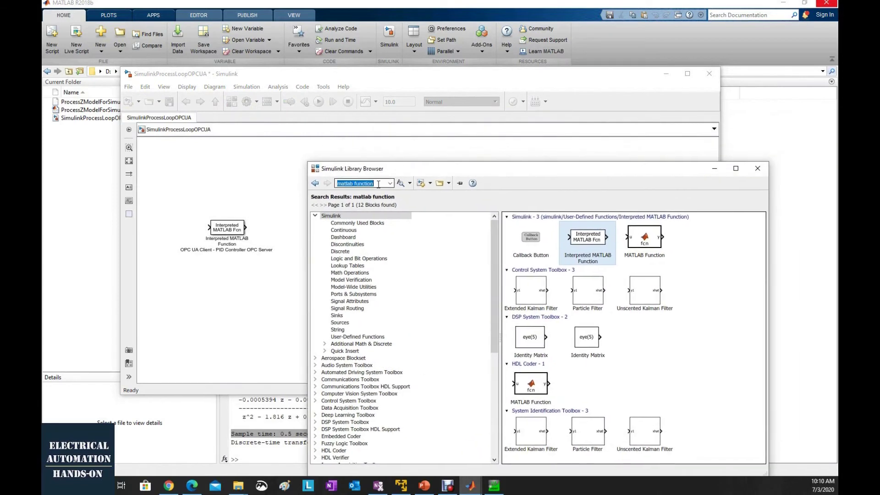
key("ctrl+a")
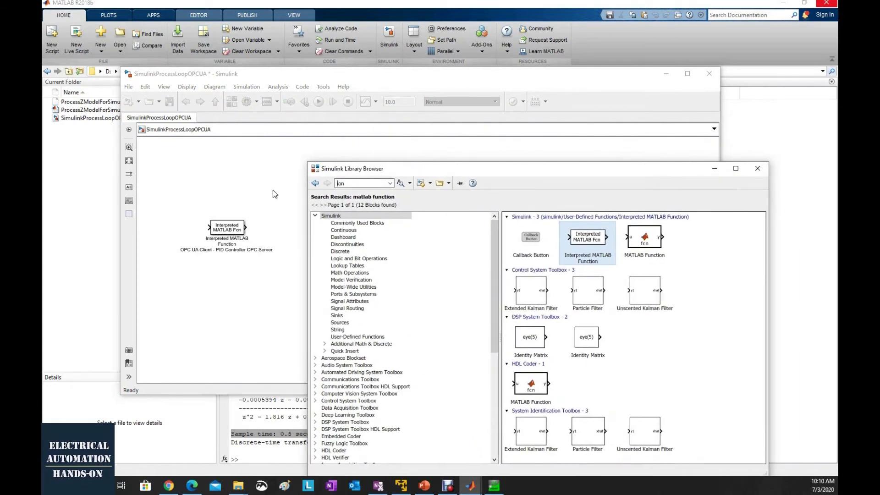
type("opc")
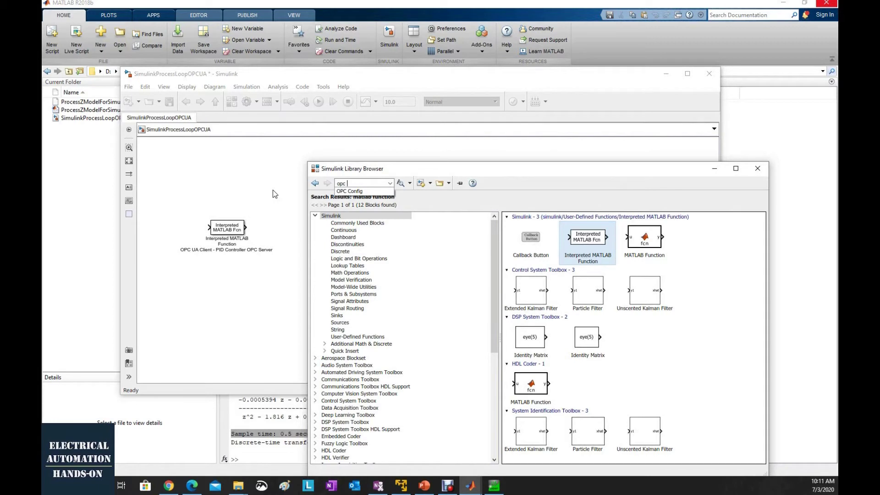
left_click(351, 191)
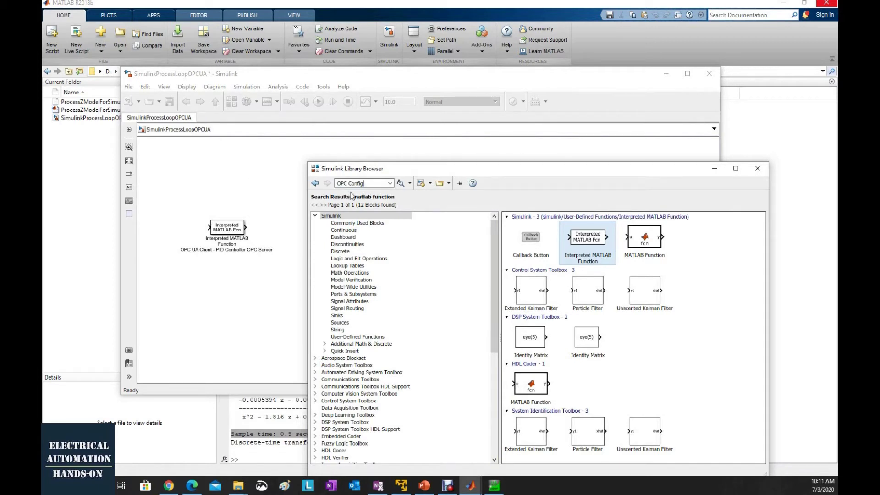
key("Return")
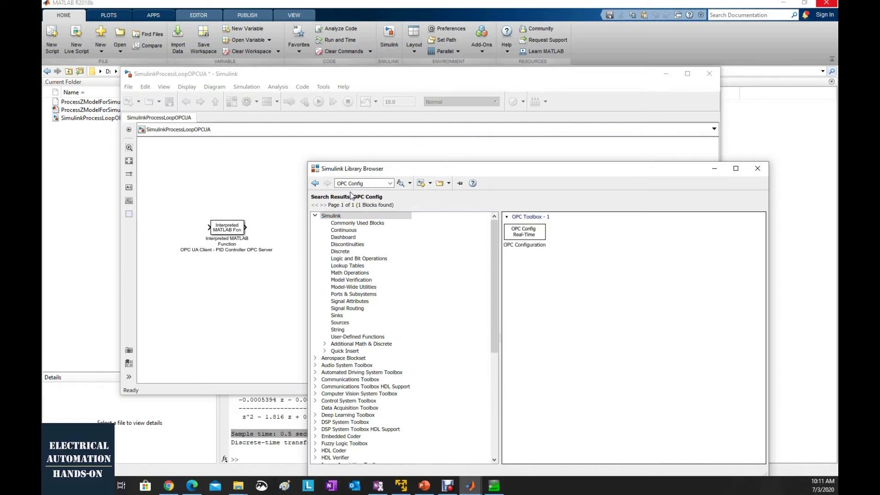
left_click(532, 233)
left_click_drag(521, 236, 292, 204)
left_click(353, 206)
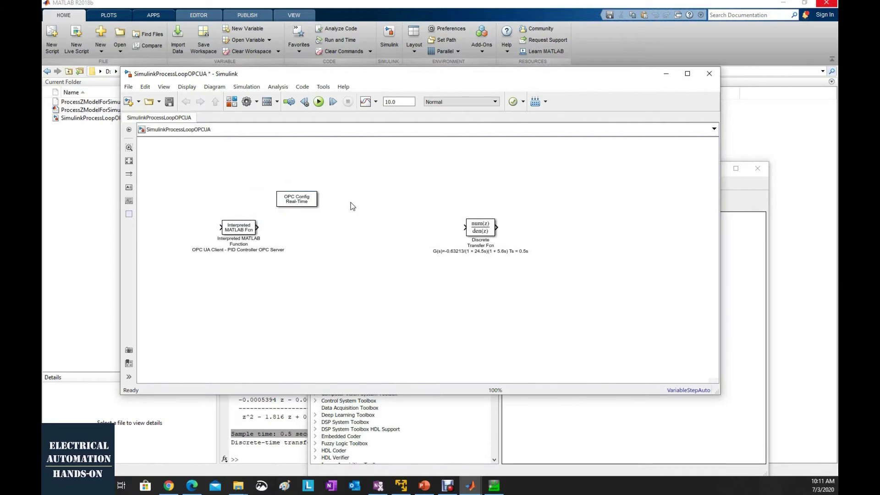
- Review the OPC Configuration block's error control and pseudo real-time simulation settings and accept them
left_click(304, 203)
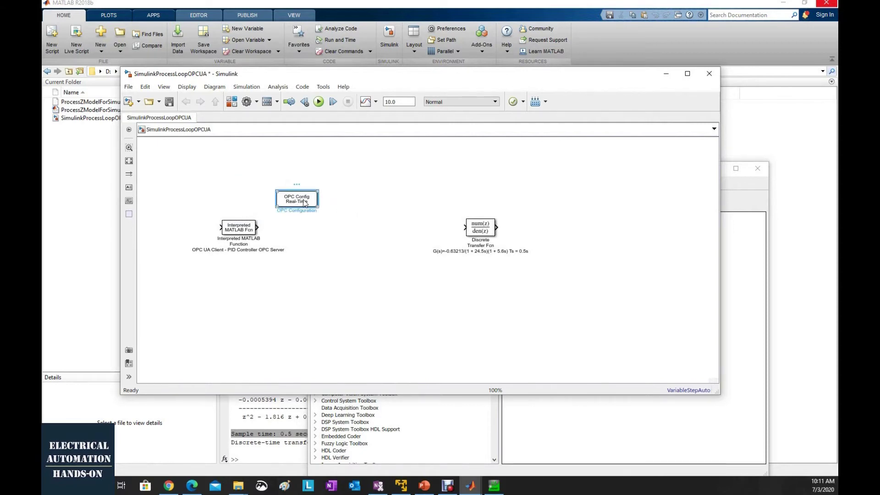
double_click(303, 204)
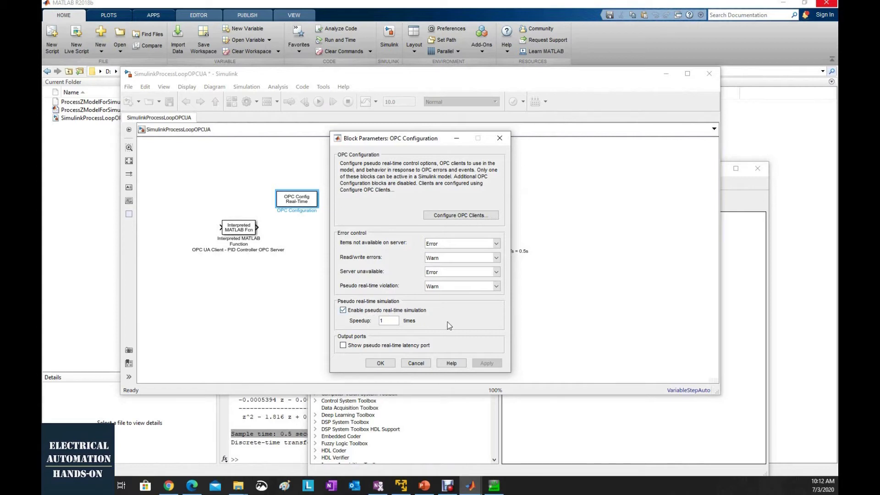
left_click(388, 363)
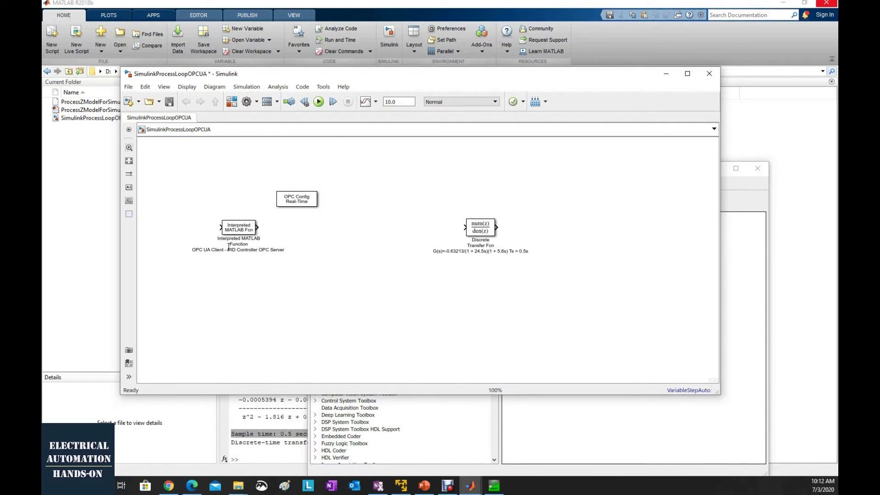
left_click(227, 223)
left_click(479, 231)
left_click(465, 214)
left_click(226, 233)
- Search the block library for "add" and place an Add block at the output of the Interpreted MATLAB Function block
left_click(234, 101)
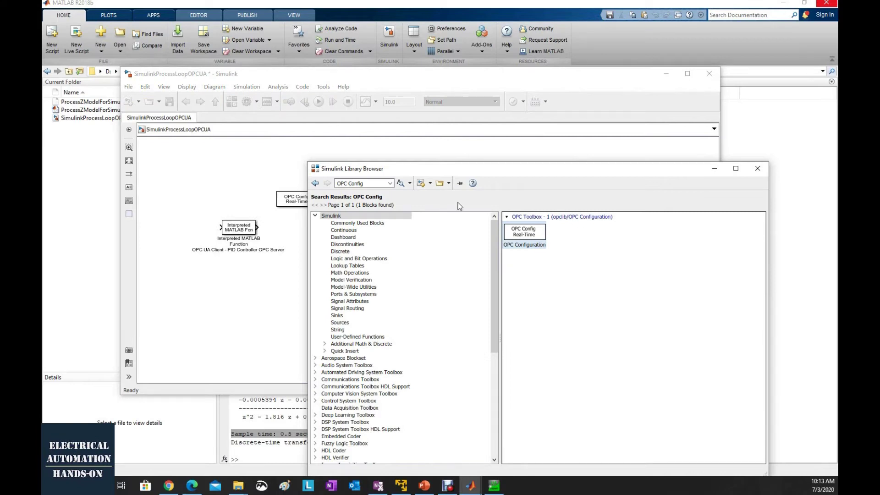
key("Delete")
left_click(376, 184)
type("add")
key("Return")
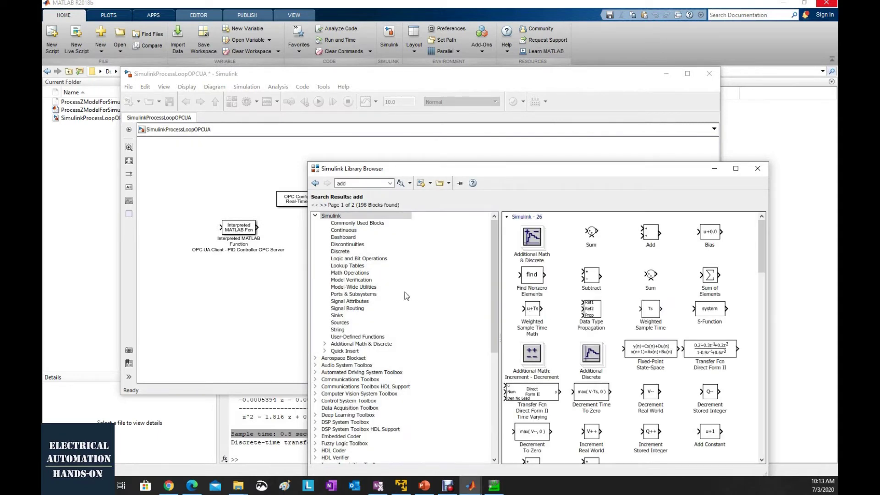
left_click_drag(651, 240, 299, 239)
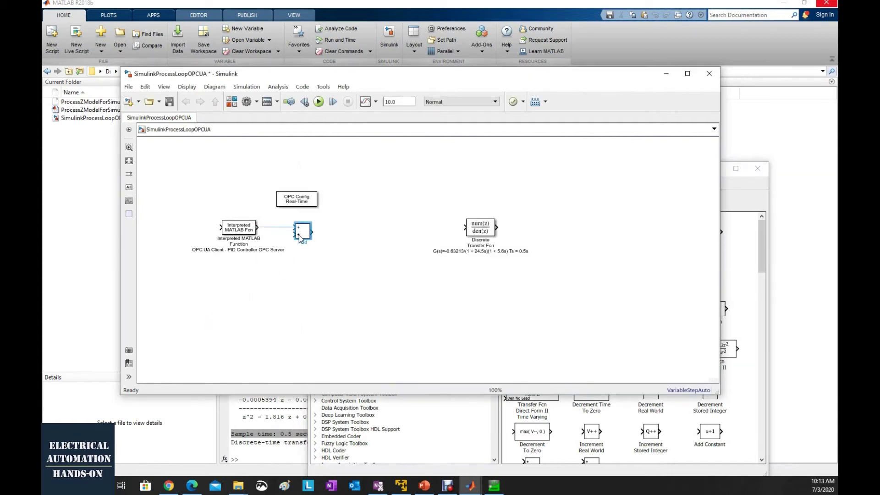
- Connect the Interpreted MATLAB Function block to the Add block's first input and the Add output to the Discrete Transfer Fcn input
left_click(341, 293)
left_click_drag(259, 226, 459, 228)
left_click_drag(462, 227, 462, 228)
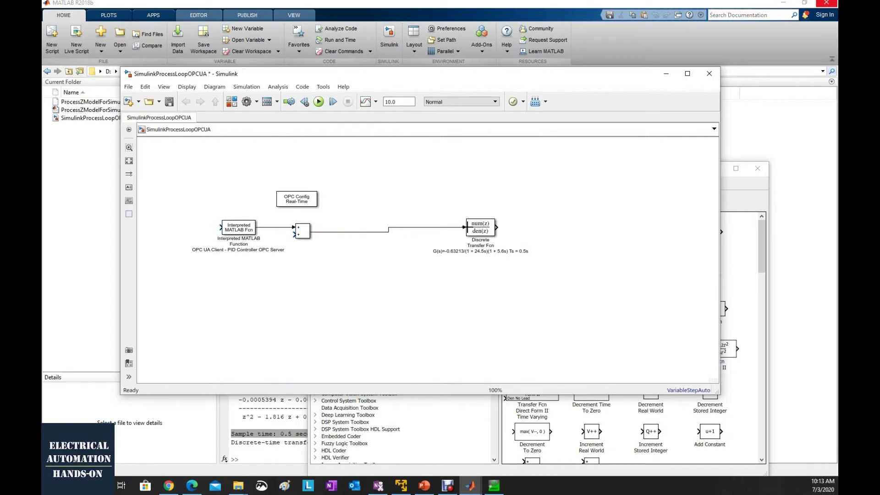
- Shift the Interpreted MATLAB Function and Add blocks slightly upward so their signal lines run straight
left_click(300, 238)
left_click(301, 238)
left_click_drag(240, 229, 238, 225)
left_click_drag(304, 237, 304, 232)
left_click(377, 295)
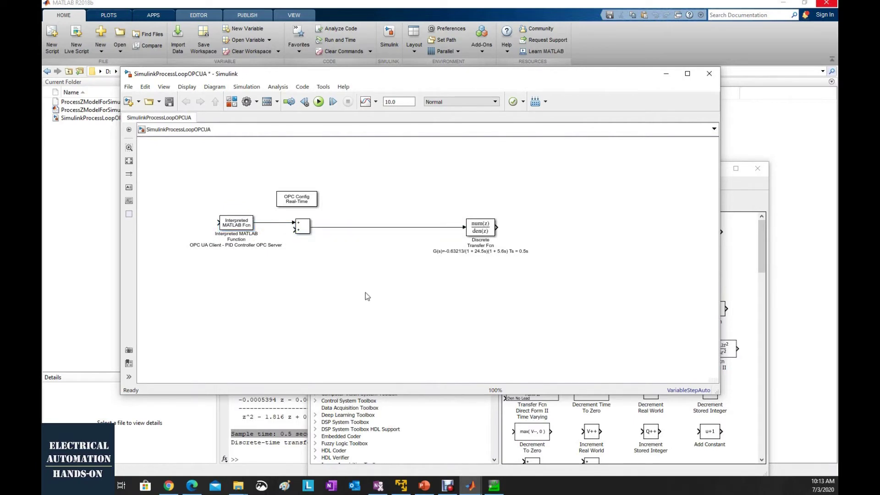
- Find the Constant block in the library and place it below the Interpreted MATLAB Function block, wired to the Add block's second input
left_click(237, 105)
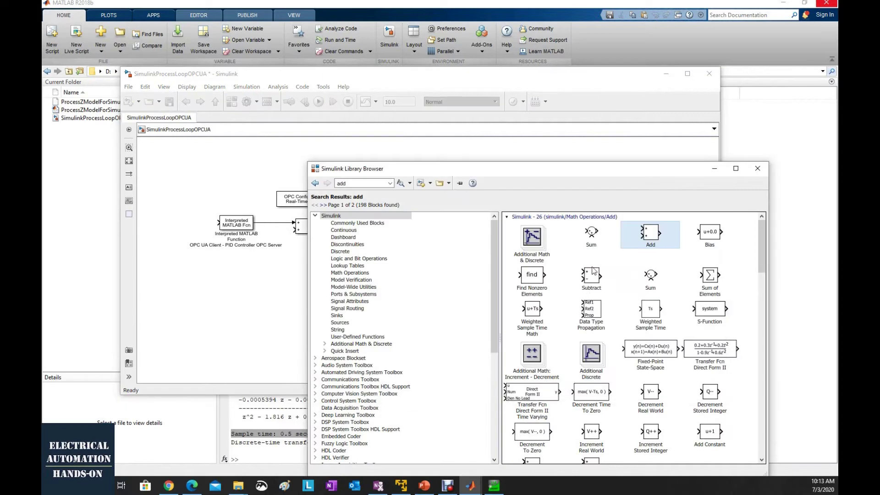
type("vonstant")
key("Return")
key("ctrl+a")
type("constant")
key("Return")
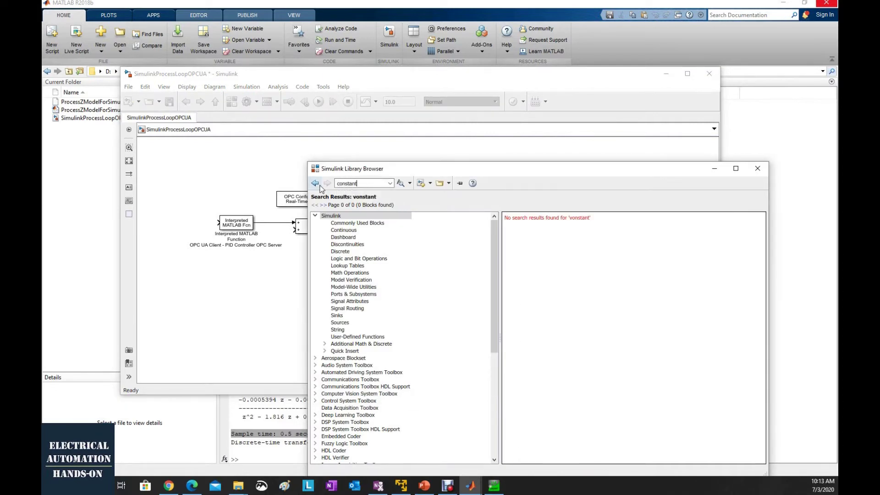
double_click(362, 184)
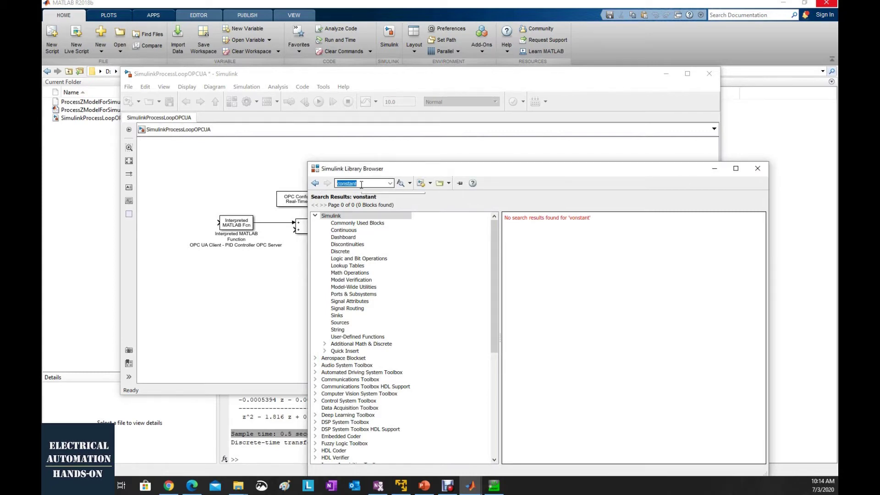
key("Return")
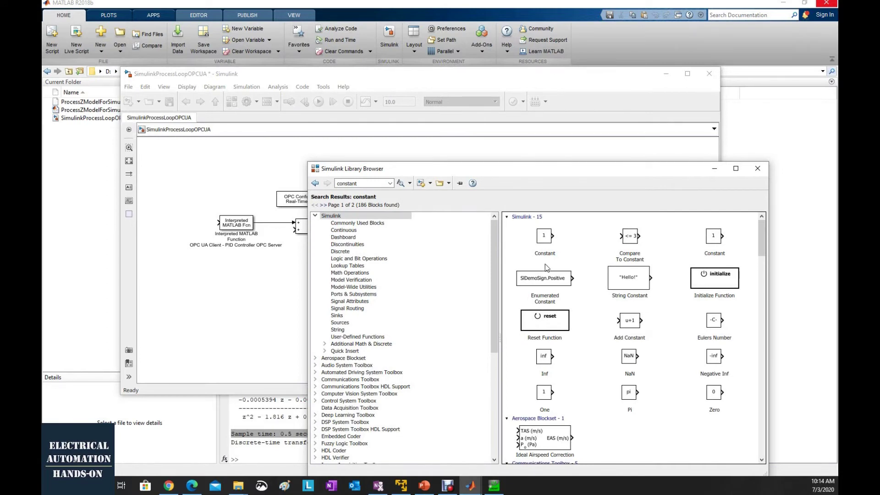
left_click_drag(545, 245, 294, 229)
left_click_drag(283, 266, 263, 267)
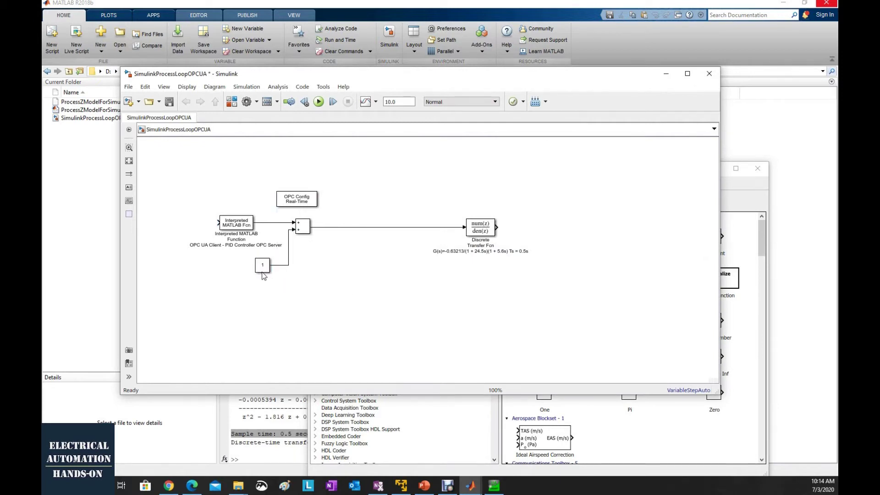
left_click(400, 294)
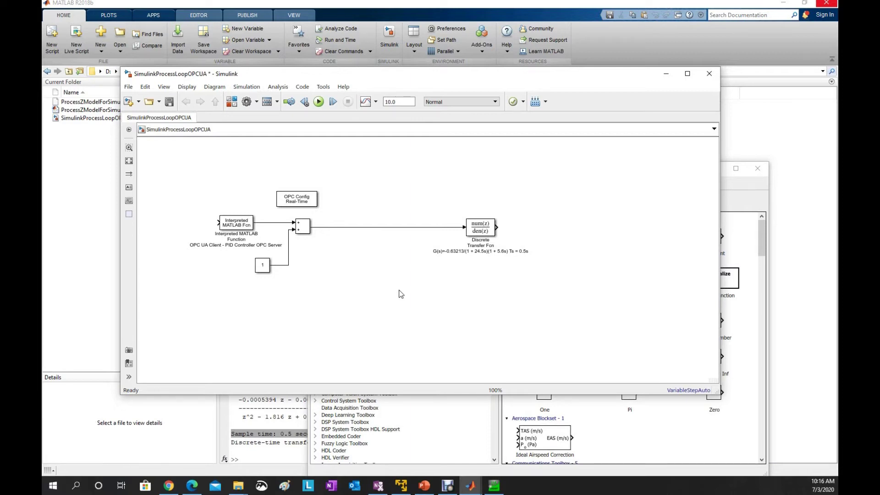
- Set the Constant block below the Interpreted MATLAB Function to value 25 with sample time Ts
left_click(477, 233)
left_click(464, 265)
left_click(262, 267)
double_click(263, 267)
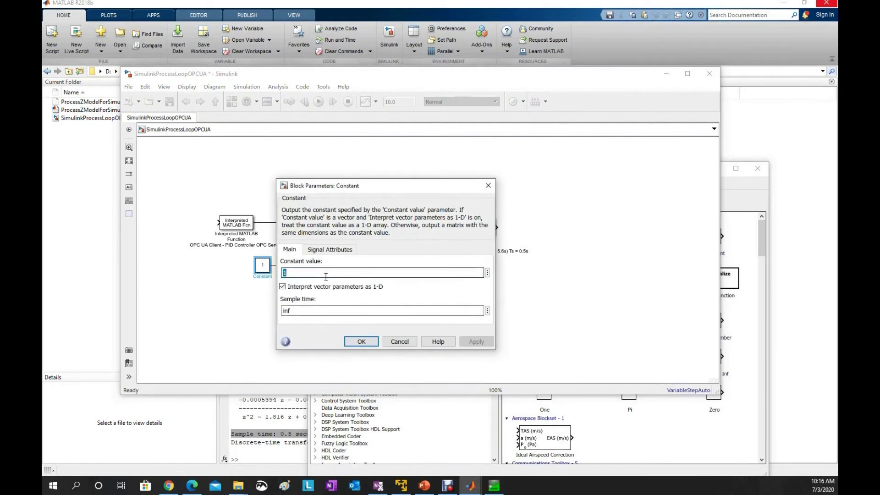
type("25")
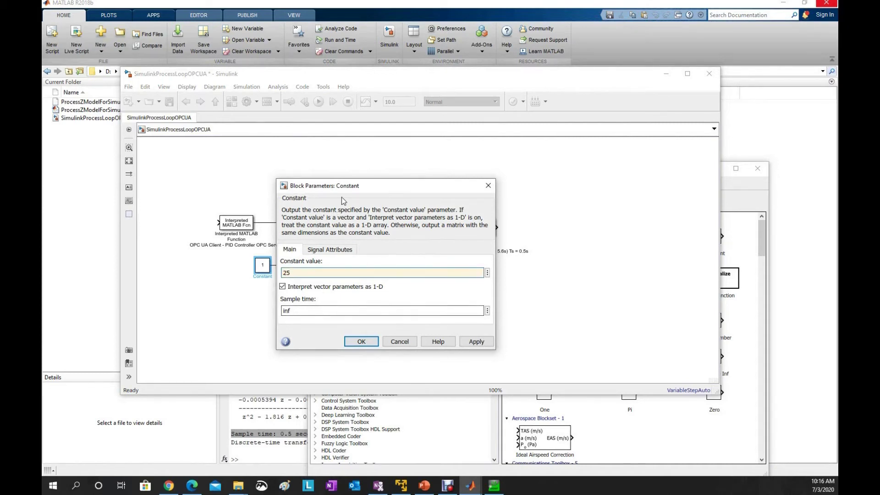
left_click_drag(350, 189, 406, 196)
left_click(344, 317)
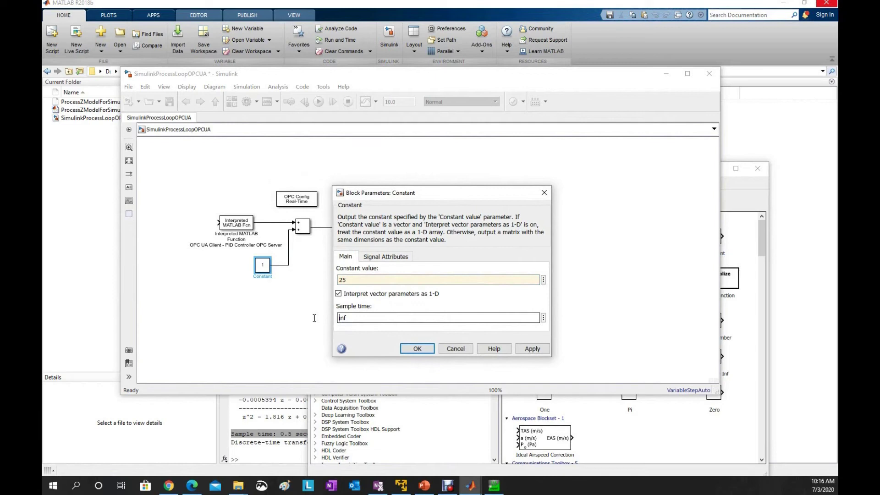
key("ctrl+a")
type("Ts")
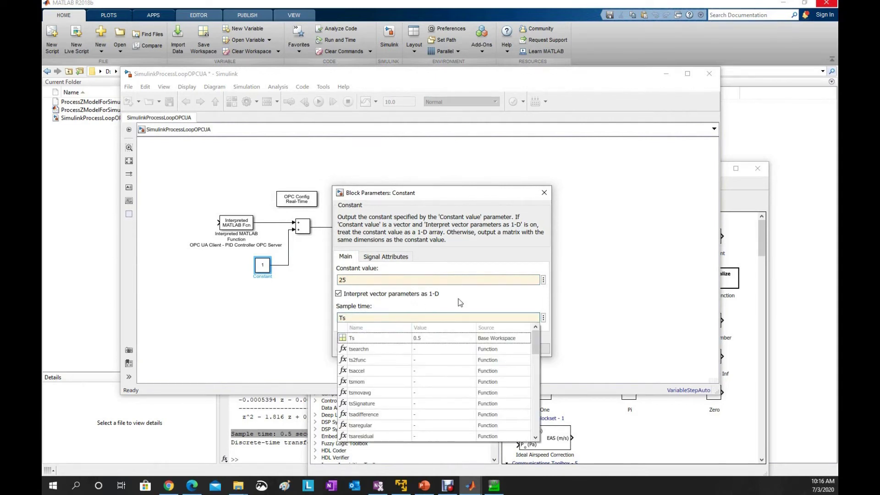
left_click(486, 318)
left_click(540, 350)
left_click(417, 349)
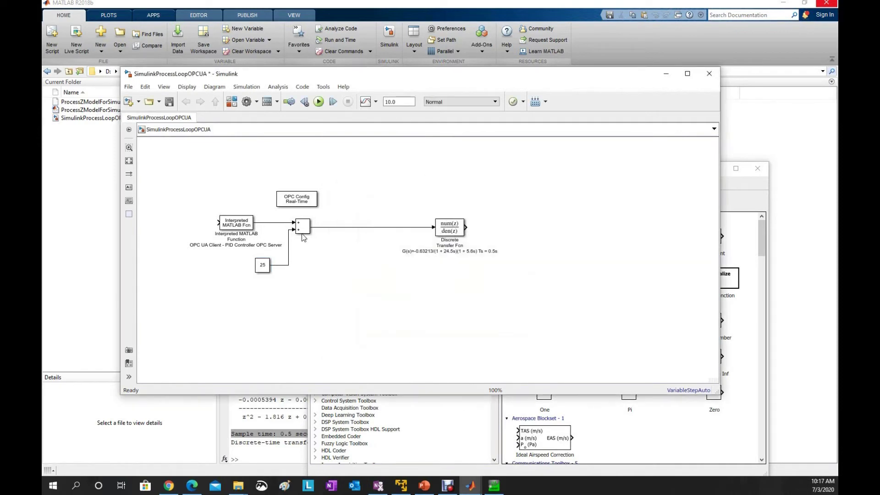
- Change the Add block's list of signs to +- so the constant is subtracted
double_click(301, 234)
double_click(335, 235)
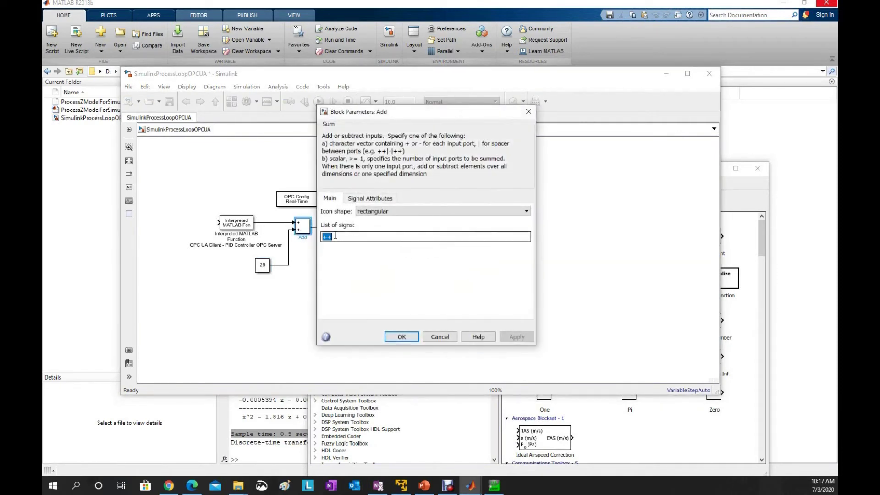
left_click(335, 235)
key("BackSpace")
type("-")
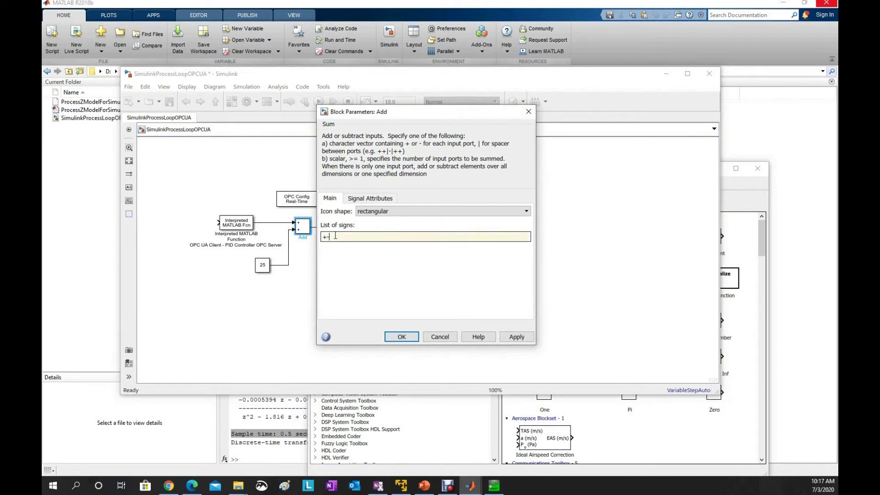
left_click(412, 337)
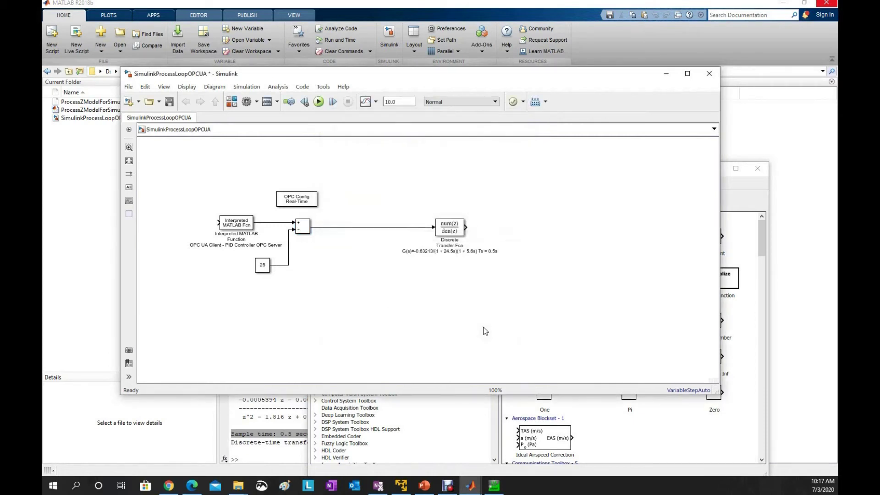
- Duplicate the Add block and place the copy just after the Discrete Transfer Fcn output
left_click(458, 233)
left_click(503, 251)
left_click(304, 233)
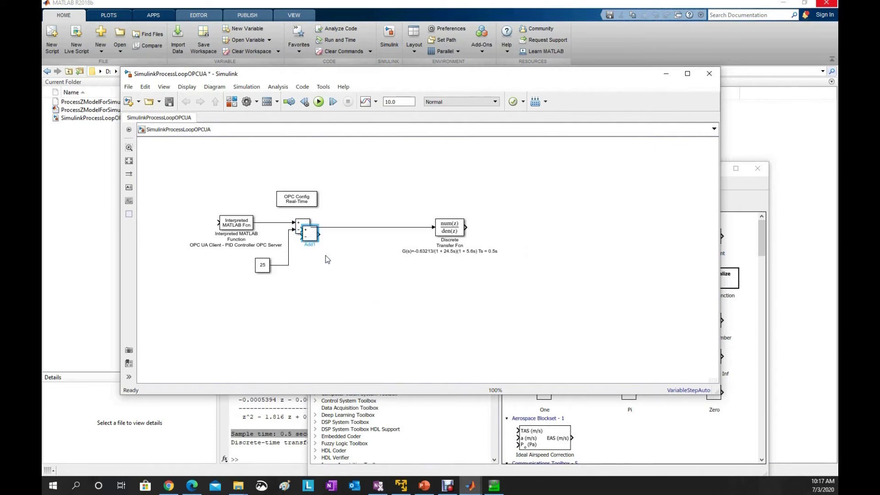
left_click_drag(303, 233, 521, 238)
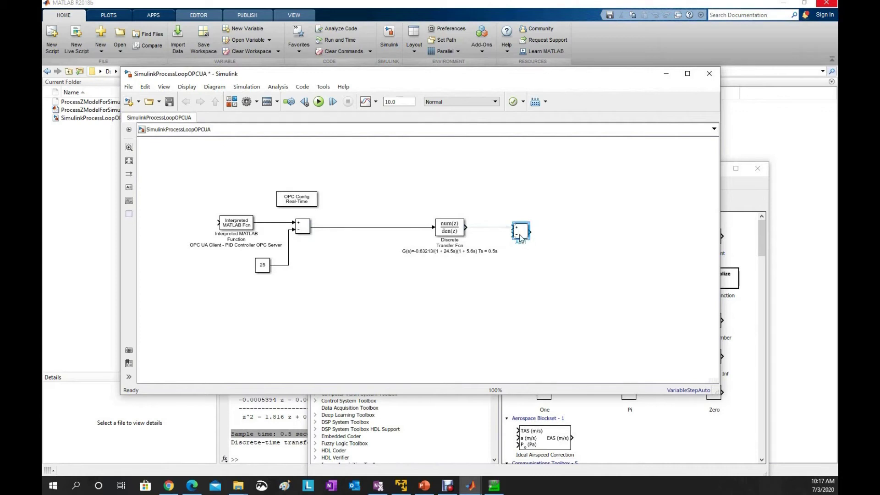
- Set the copied Add block's list of signs to ++
double_click(519, 231)
left_click(554, 242)
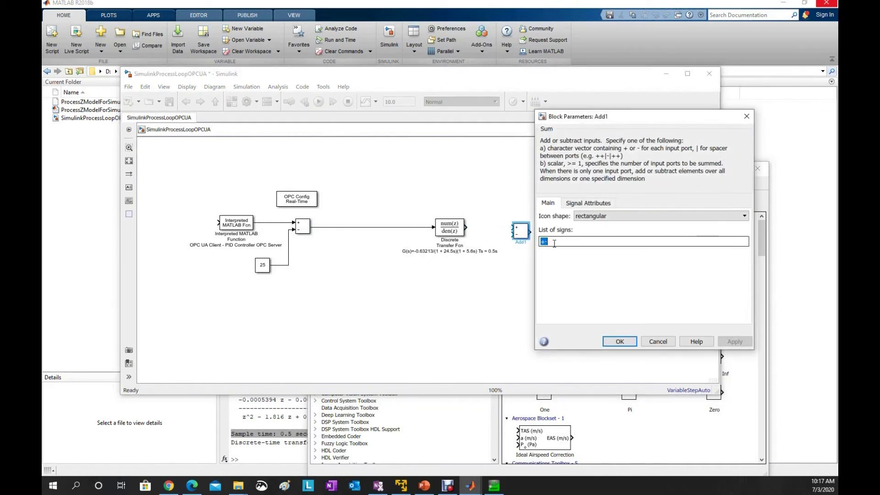
type("|+")
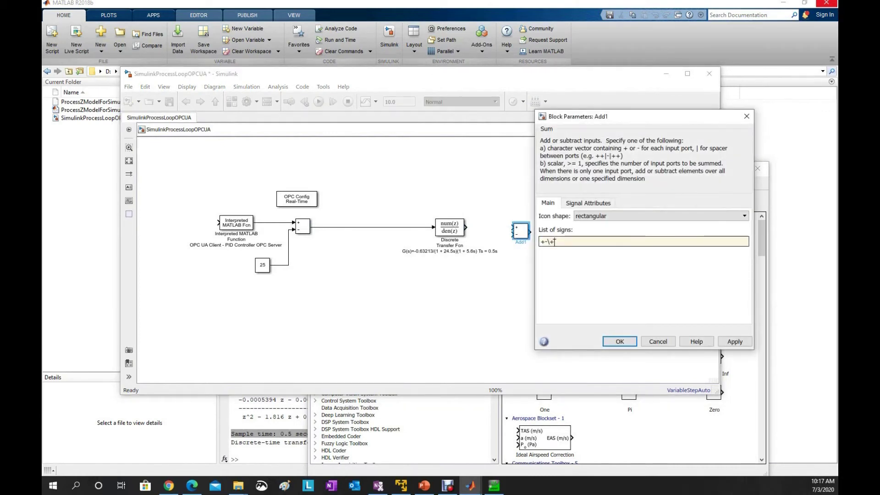
key("BackSpace")
key("BackSpace")
key("BackSpace")
type("+")
key("Return")
- Copy the 25 constant to below the second Add block and connect the Discrete Transfer Fcn output to that Add block's first input
left_click(267, 269)
left_click_drag(267, 269, 493, 275)
left_click(520, 234)
left_click_drag(466, 227, 513, 228)
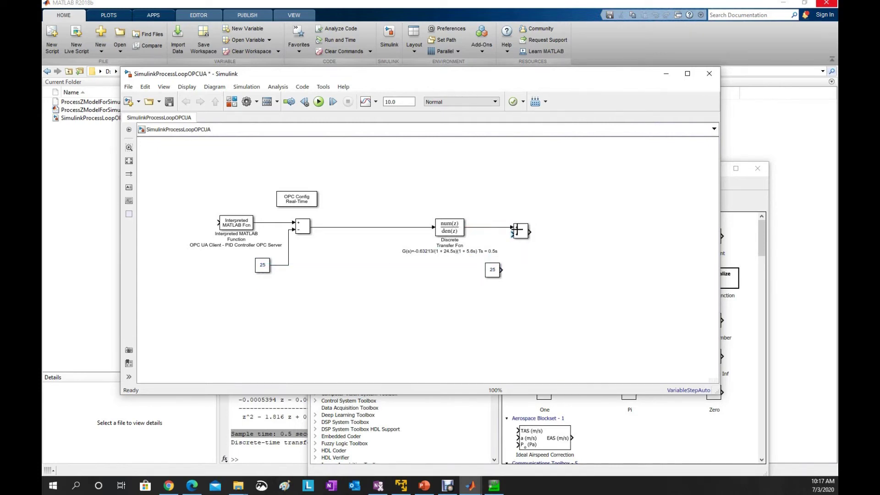
left_click(494, 273)
left_click_drag(494, 273, 495, 270)
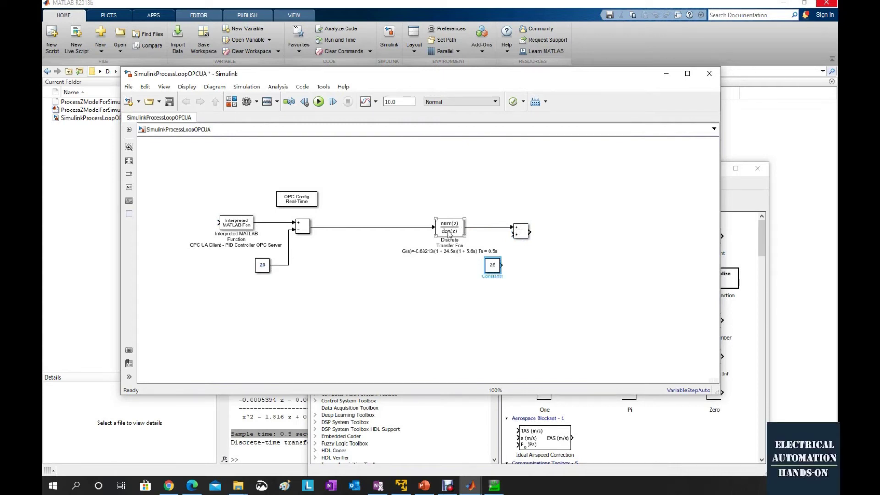
- Set the copied Constant block's value to 43
double_click(493, 268)
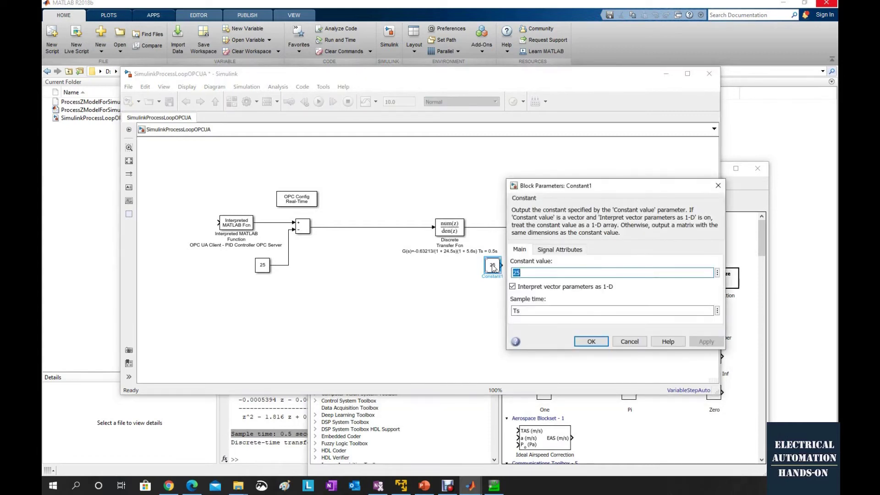
type("43")
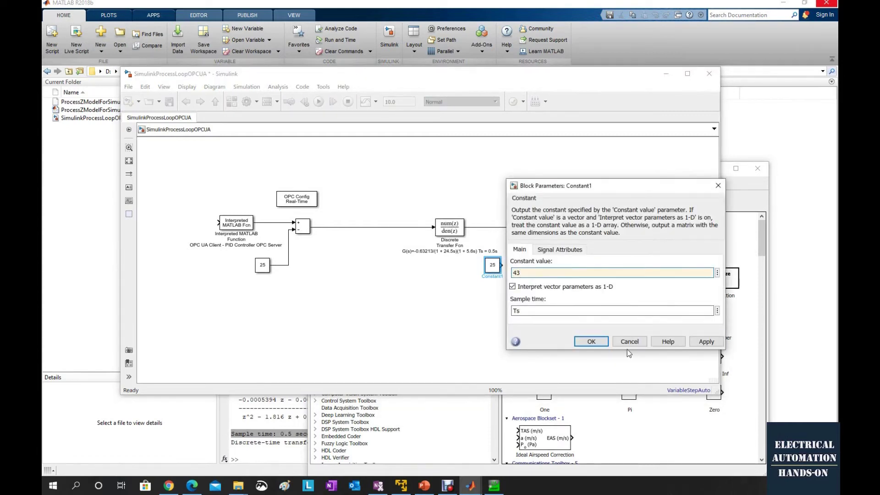
left_click(705, 344)
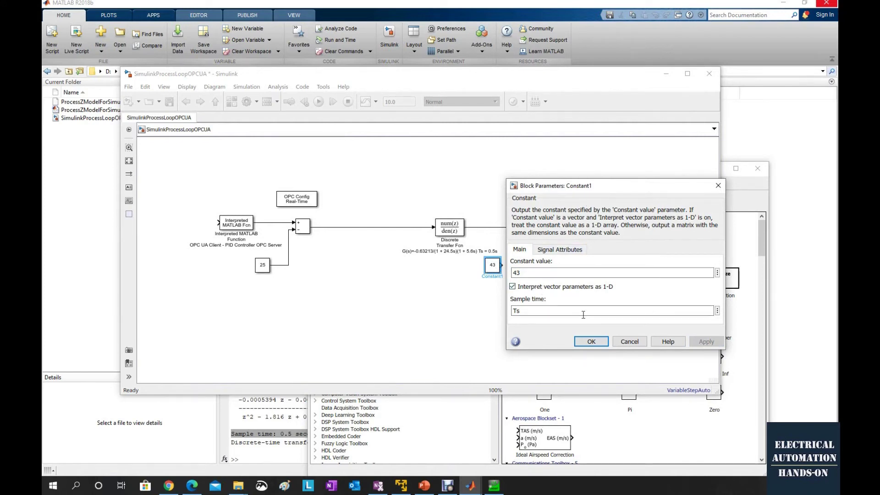
left_click(591, 341)
left_click(542, 321)
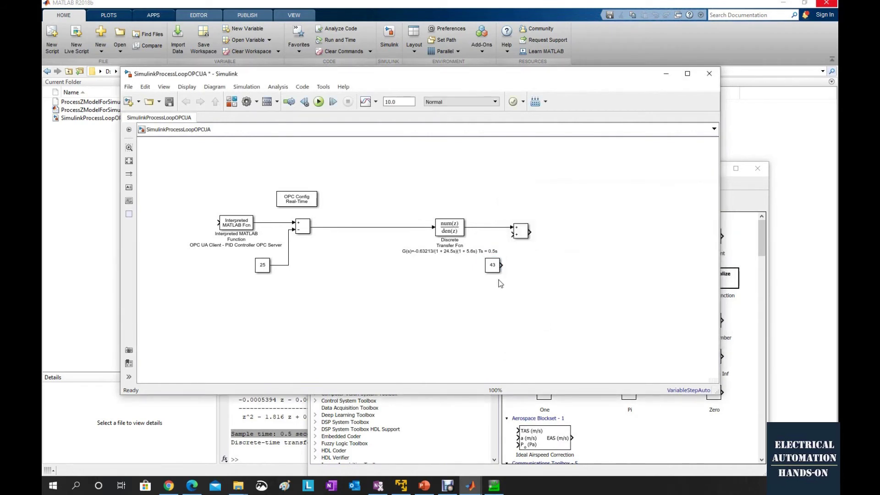
- Name the 25 constant U00 and the 43 constant Y00, and wire Y00 to the second Add block's second input
left_click(267, 271)
double_click(269, 277)
type("u")
left_click(408, 328)
double_click(495, 268)
left_click(629, 341)
double_click(489, 277)
type("Y00")
left_click(552, 276)
left_click_drag(501, 265, 512, 235)
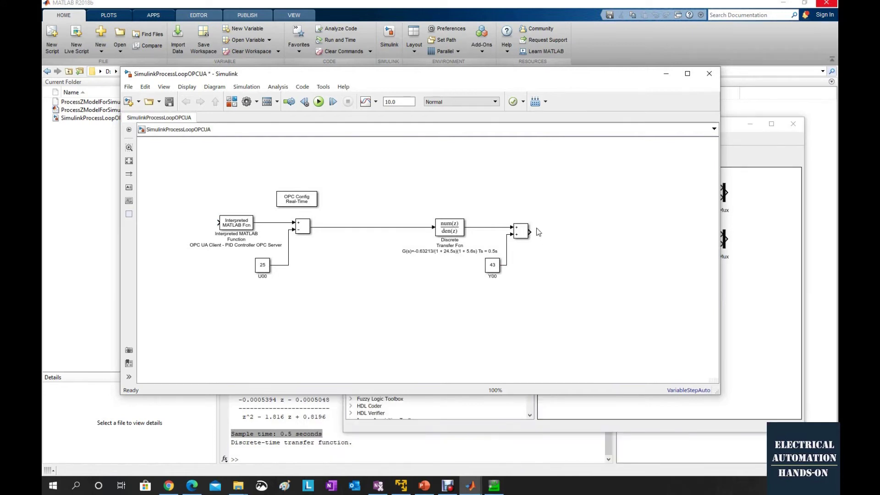
mouse_move(532, 232)
left_mouse_down()
mouse_move(535, 320)
mouse_move(369, 362)
mouse_move(169, 346)
mouse_move(158, 327)
mouse_move(180, 256)
mouse_move(209, 230)
left_mouse_up()
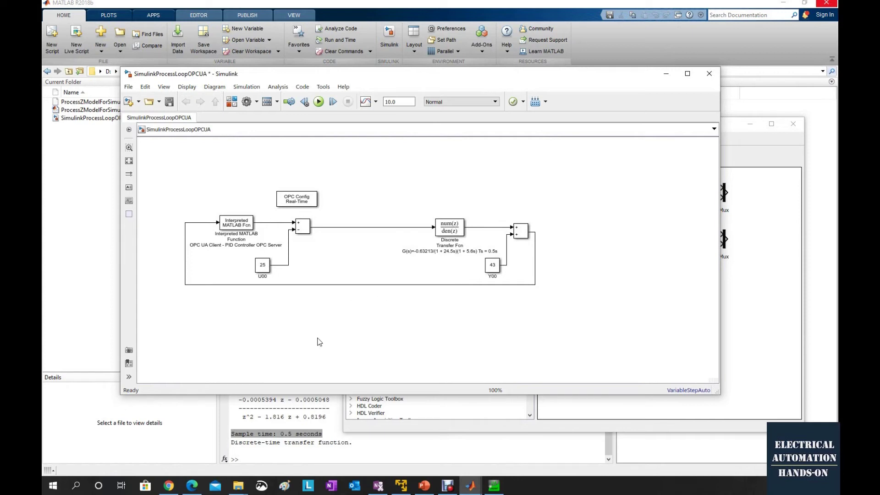
left_click(341, 285)
key("Delete")
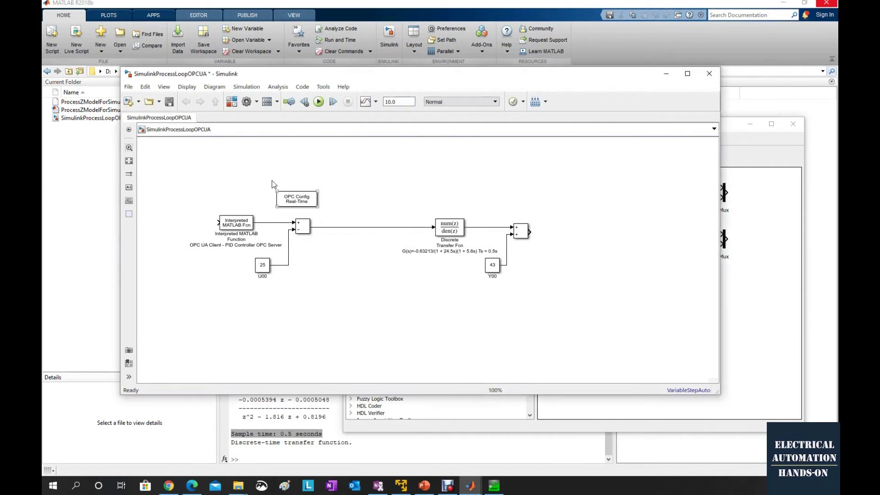
- Search the block library for "delay" and place a Delay block below the forward path, between the two constants
left_click(231, 101)
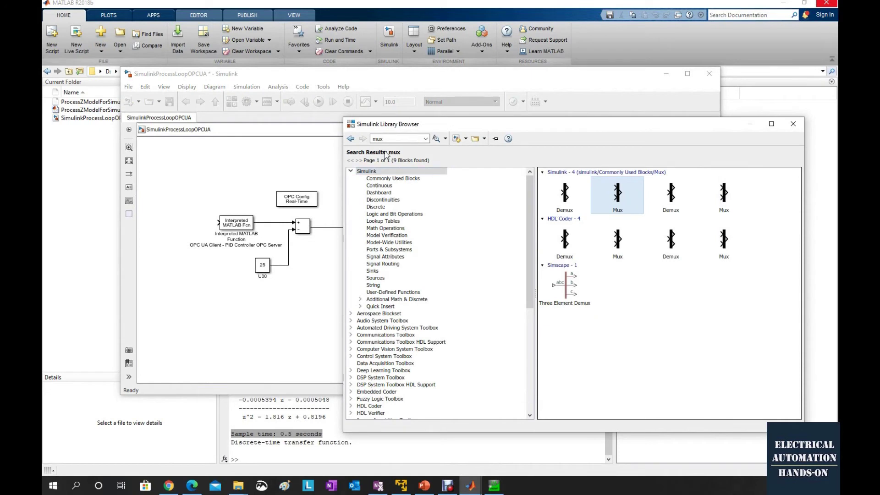
key("ctrl+a")
type("delay")
key("Return")
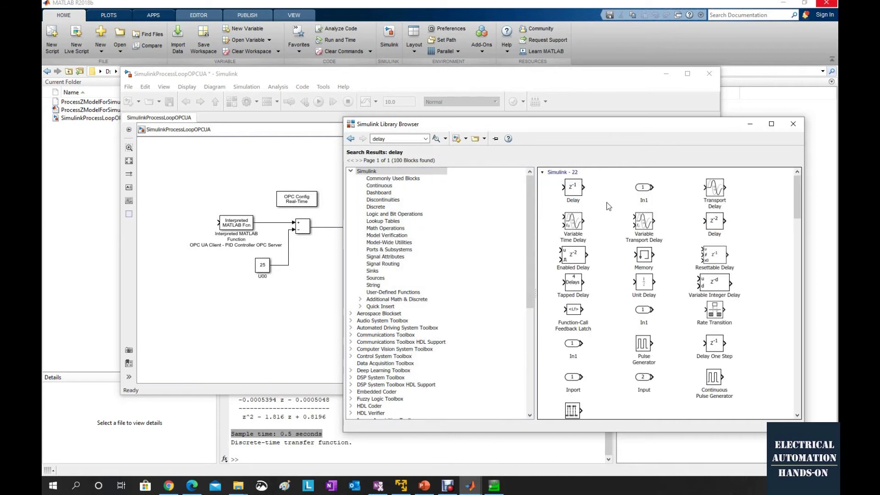
left_click_drag(592, 192, 359, 302)
scroll(359, 302, "down", 1)
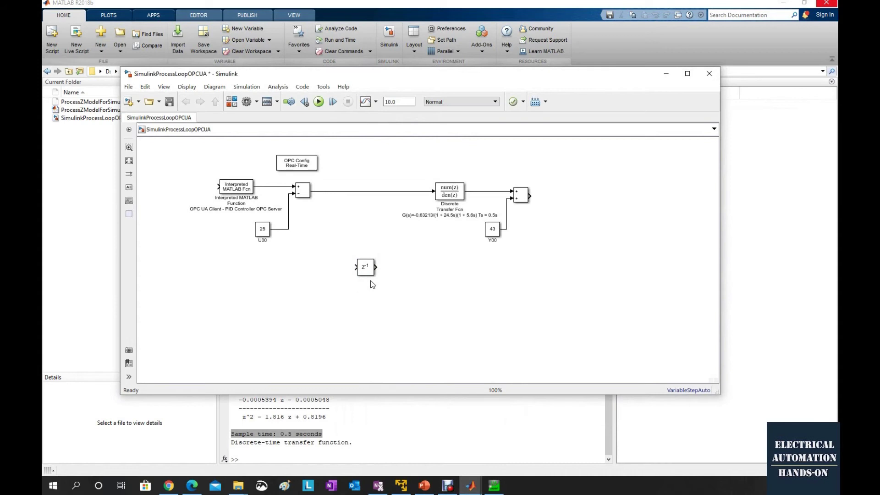
- Set the Delay block's sample time to Ts
double_click(365, 271)
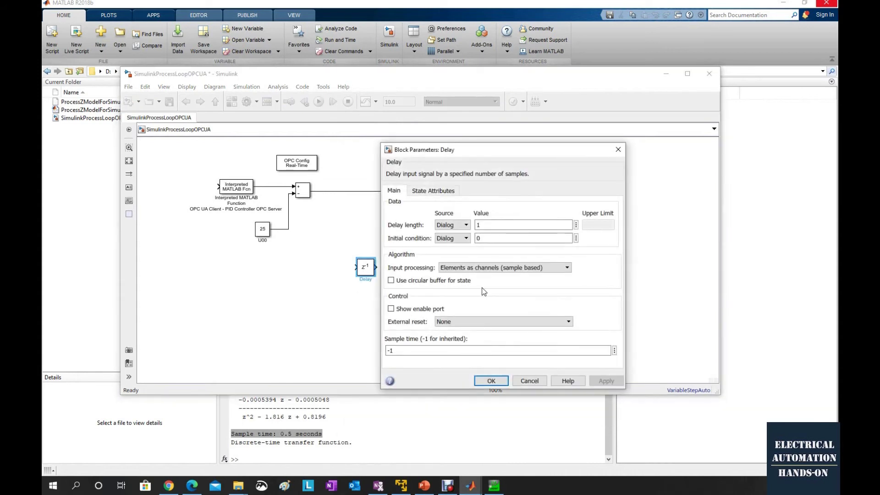
left_click(575, 217)
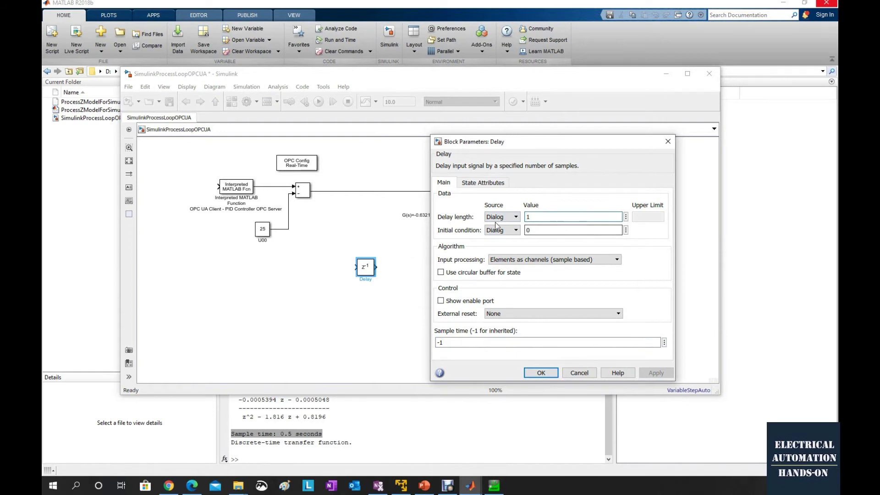
left_click(463, 341)
double_click(463, 341)
type("Ts")
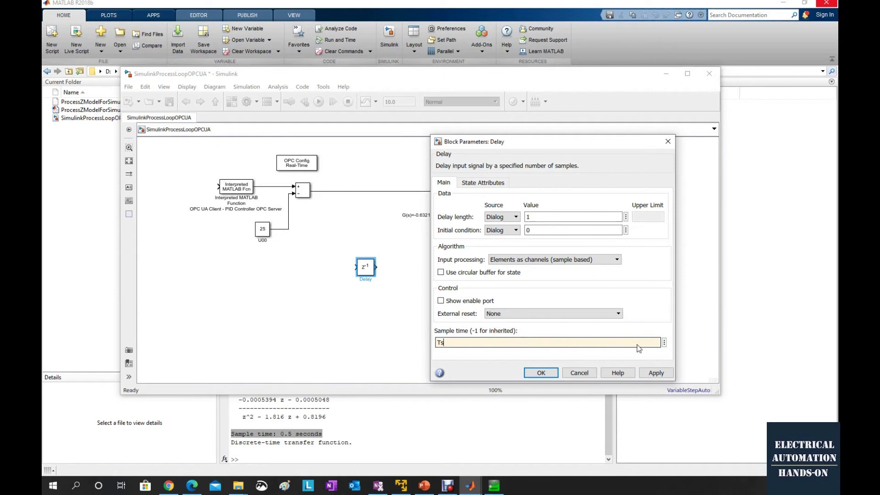
left_click(584, 317)
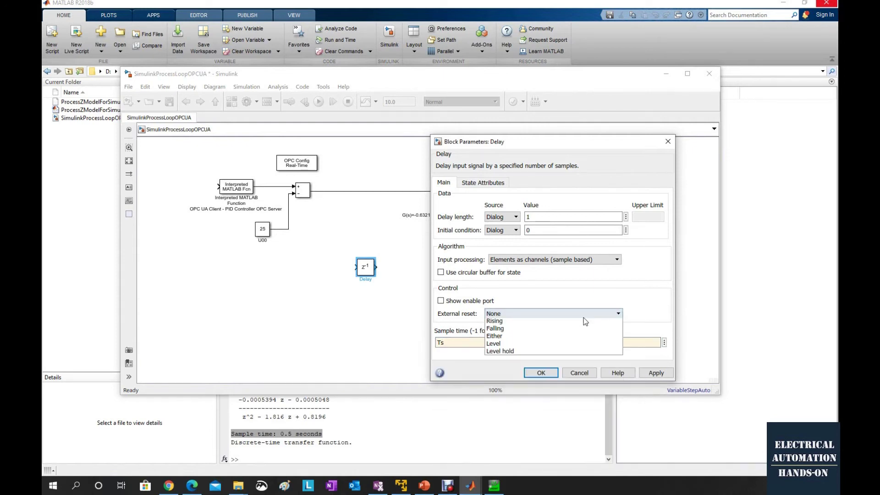
left_click(645, 303)
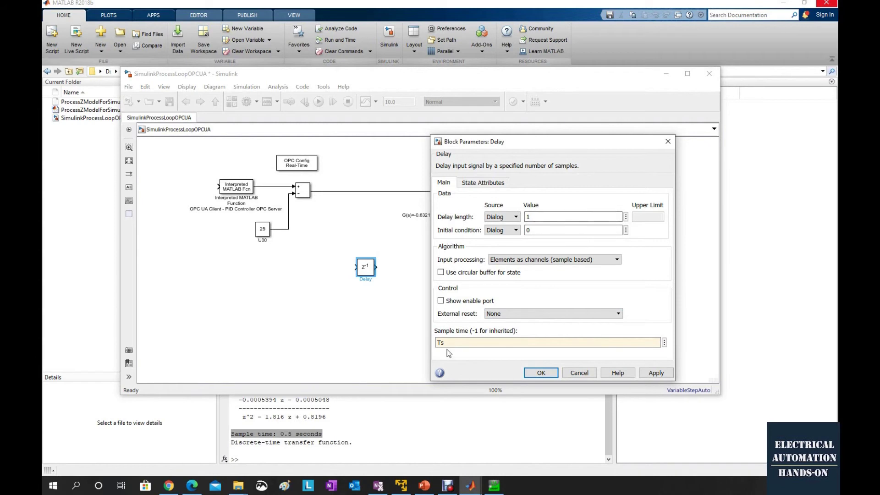
left_click(541, 372)
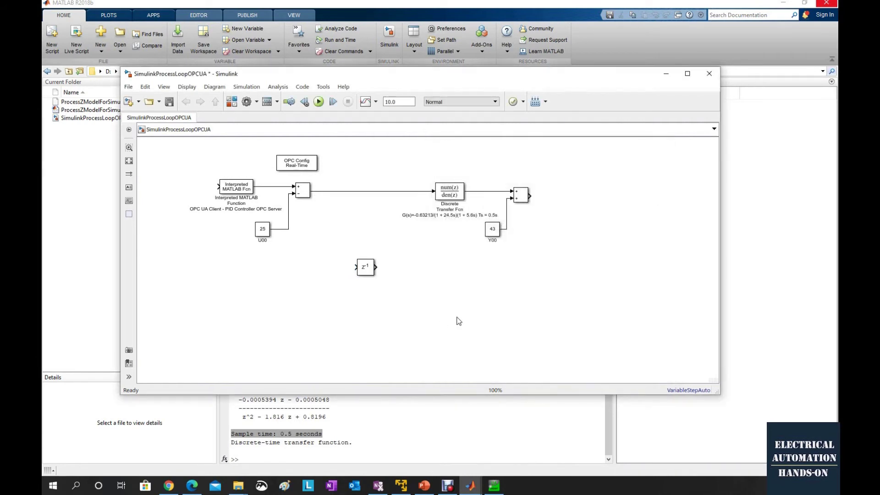
- Wire the second Add output through the Delay block back to the Interpreted MATLAB Function input, and shift the Delay slightly down
left_click_drag(530, 194, 218, 186)
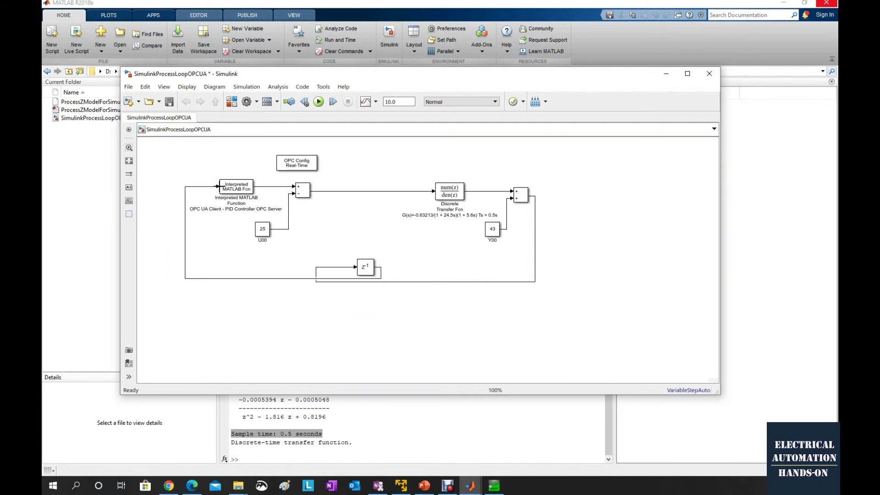
left_click(371, 271)
left_click_drag(371, 271, 372, 276)
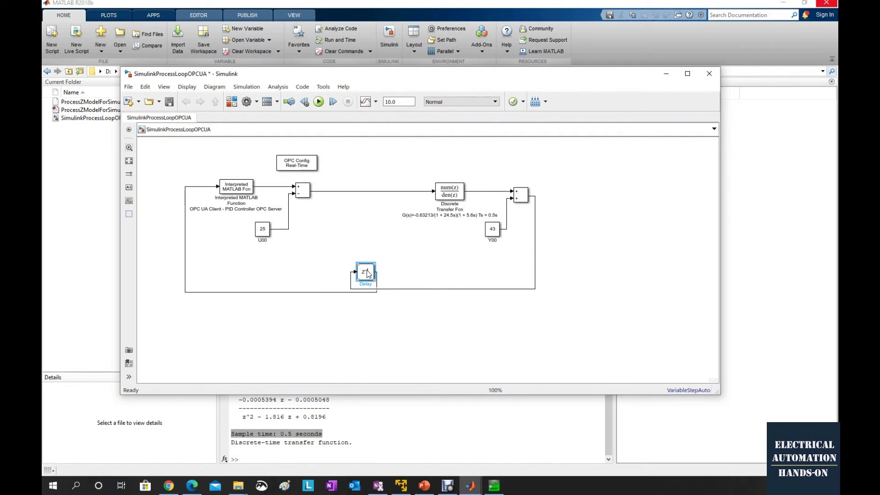
- Flip the Delay block so its input faces the signal coming back from the second Add block
right_click(368, 270)
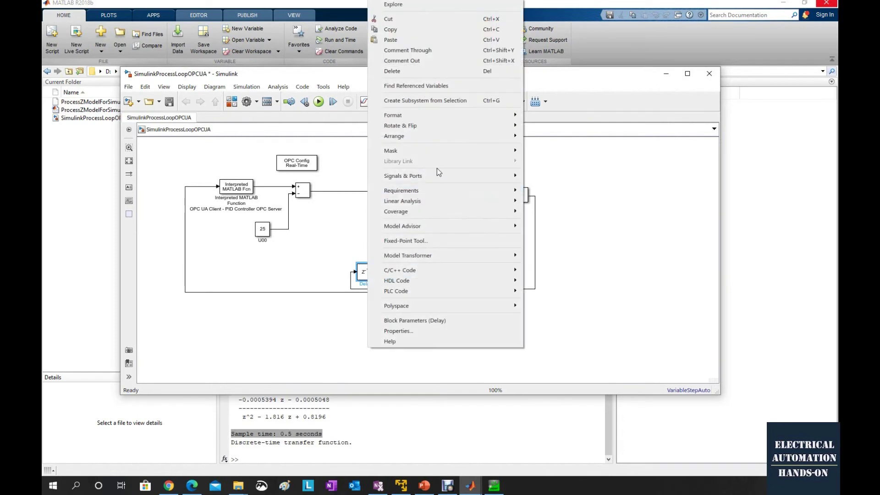
right_click(365, 273)
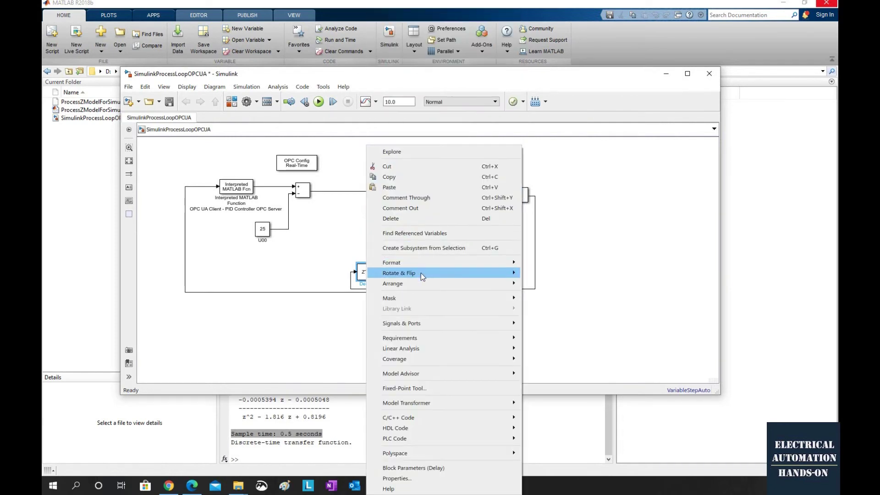
mouse_move(411, 274)
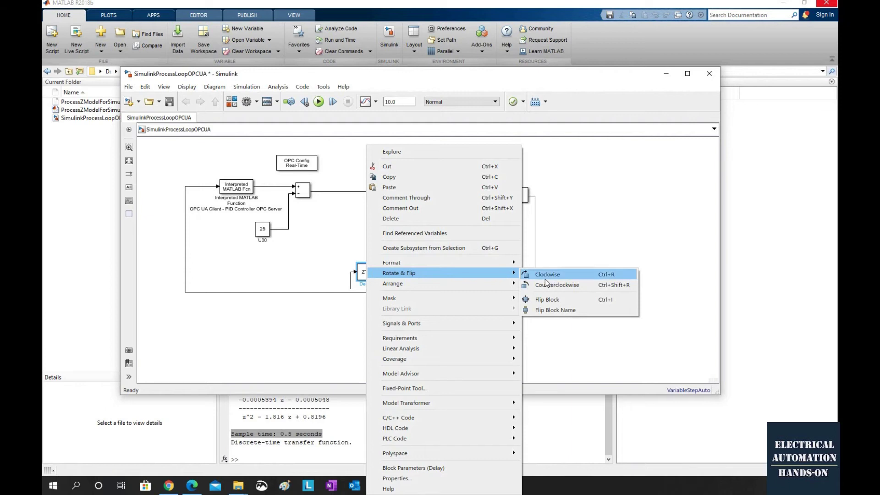
left_click(542, 303)
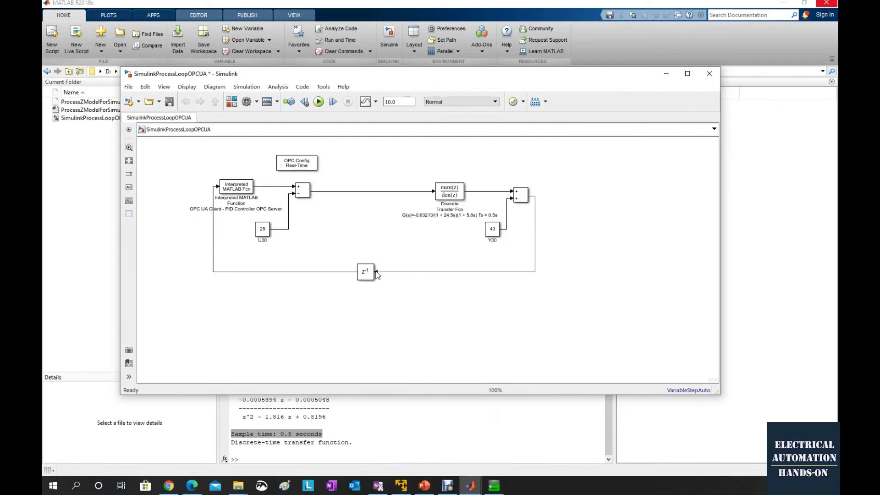
- Shift the vertical segment of the feedback line farther left of the Interpreted MATLAB Function block
left_click(360, 274)
left_click(355, 273)
left_click(213, 251)
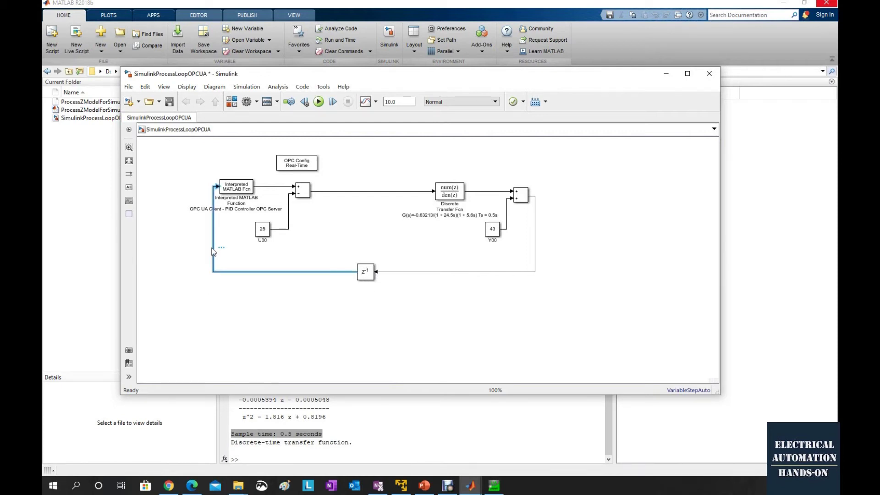
left_click_drag(213, 251, 177, 243)
left_click(335, 334)
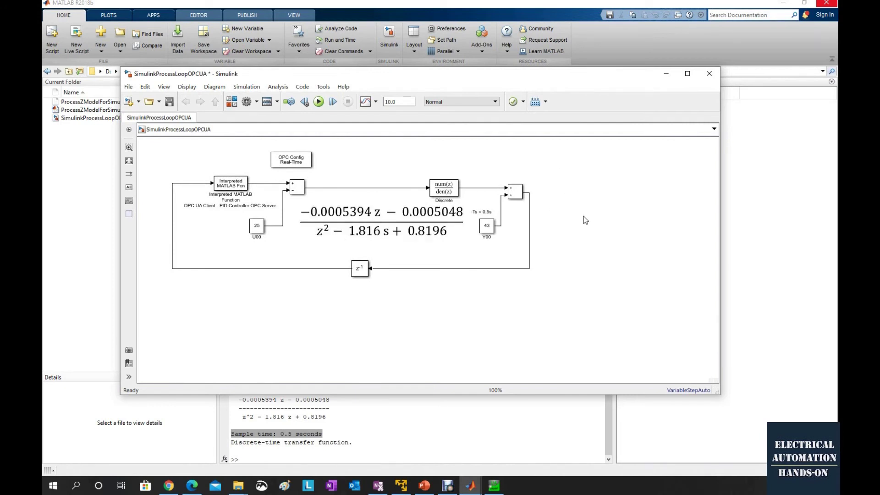
- Search the block library for "scope" and place a Scope block to the right of the second Add block
left_click(444, 192)
left_click(232, 102)
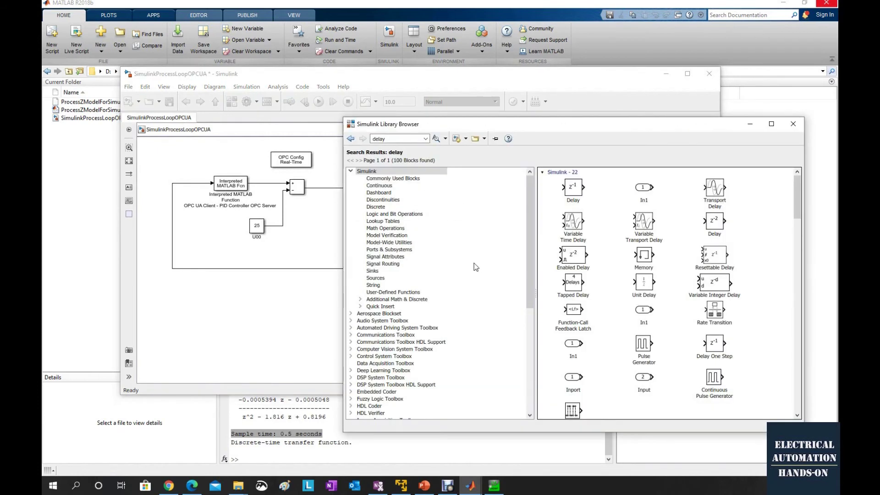
left_click(397, 139)
left_click_drag(398, 140, 370, 140)
type("sco")
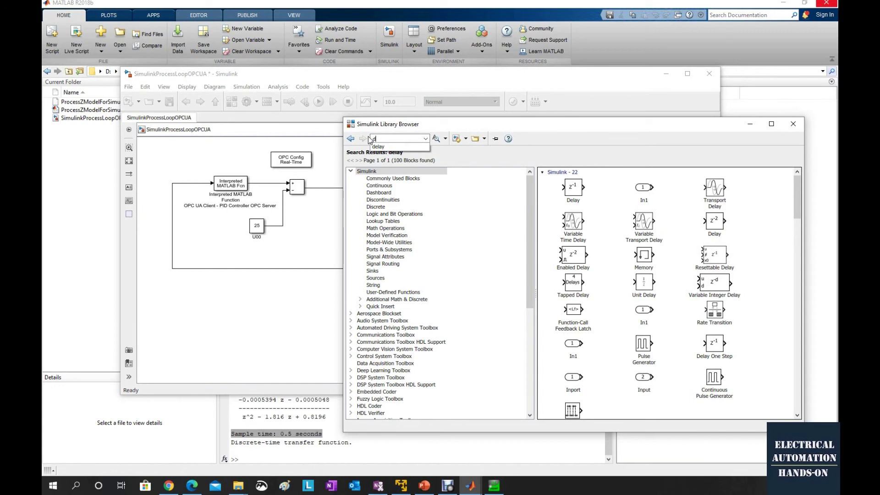
type("pe")
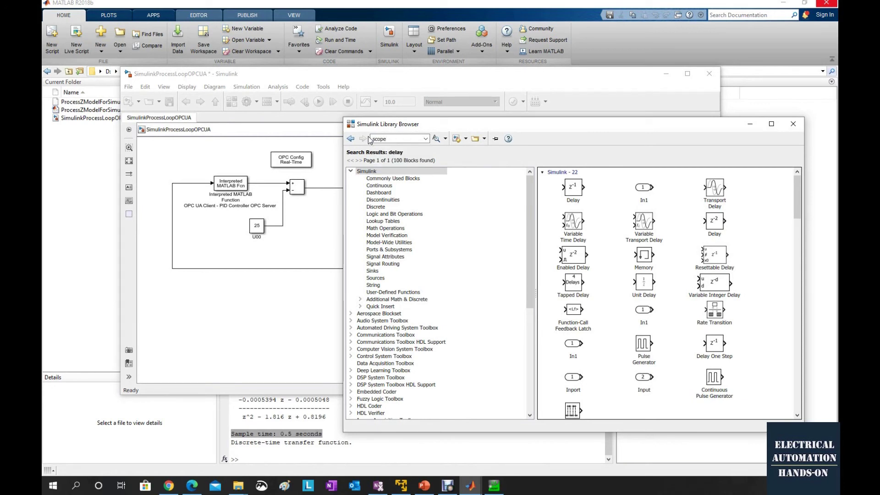
key("Return")
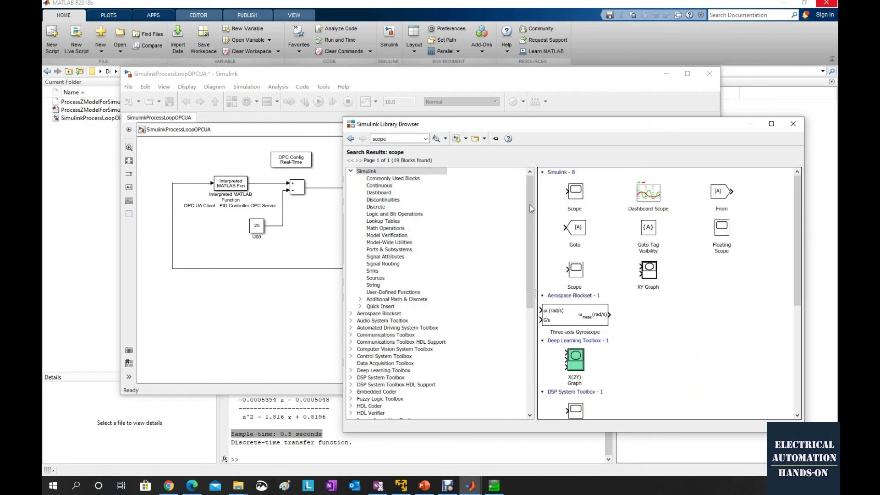
left_click_drag(581, 197, 629, 192)
left_click(628, 256)
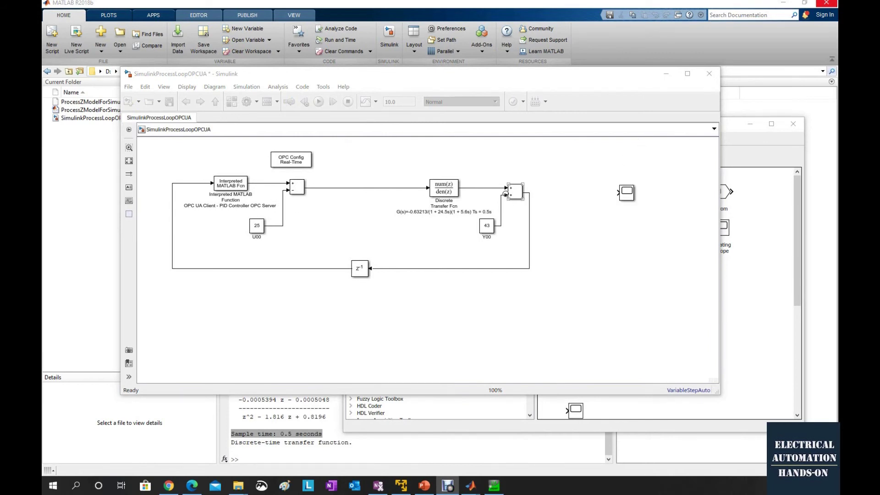
- Search the block library for "mux", place a two-input Mux block just before the Scope, and wire its output to the Scope
left_click(514, 193)
left_click(600, 186)
left_click(590, 188)
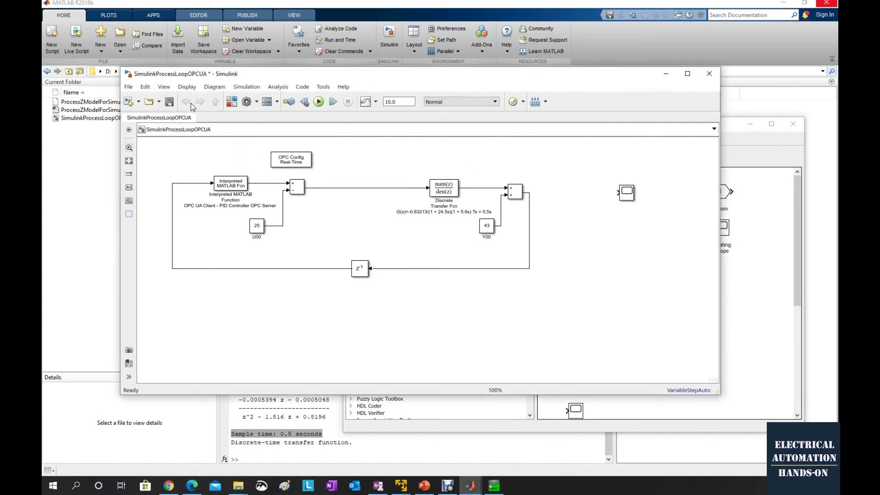
left_click(230, 105)
left_click(407, 139)
type("mux")
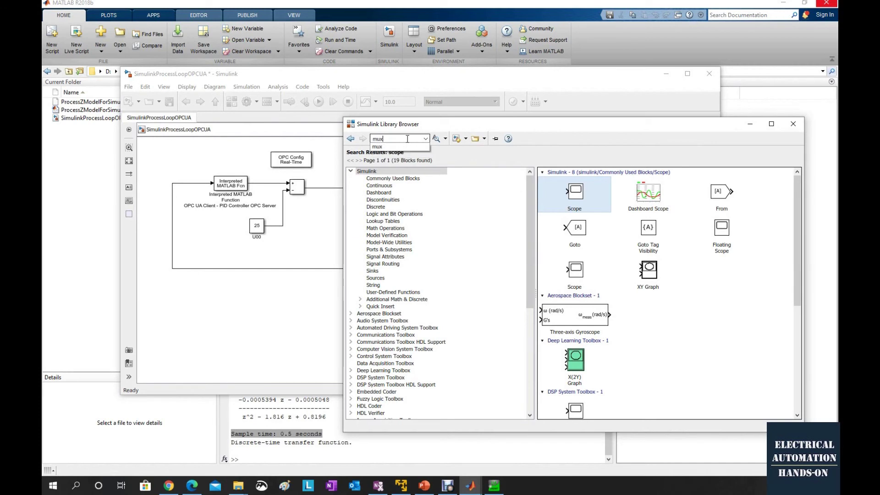
key("Return")
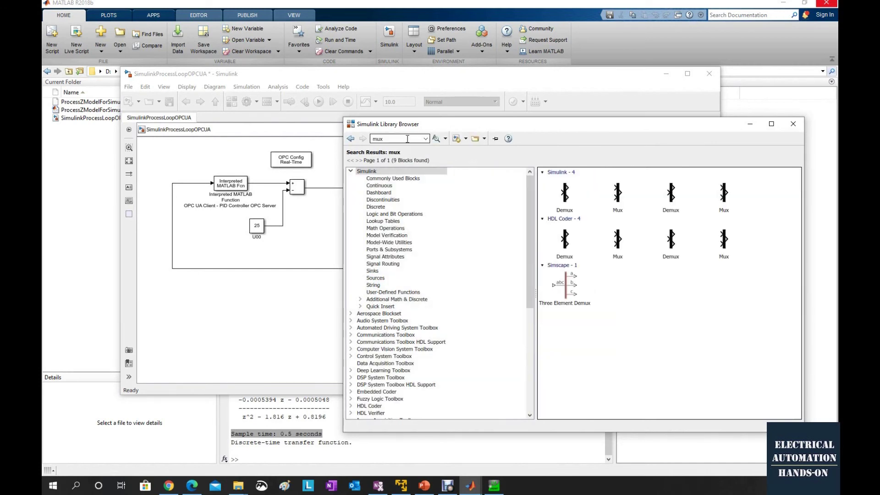
left_click(619, 204)
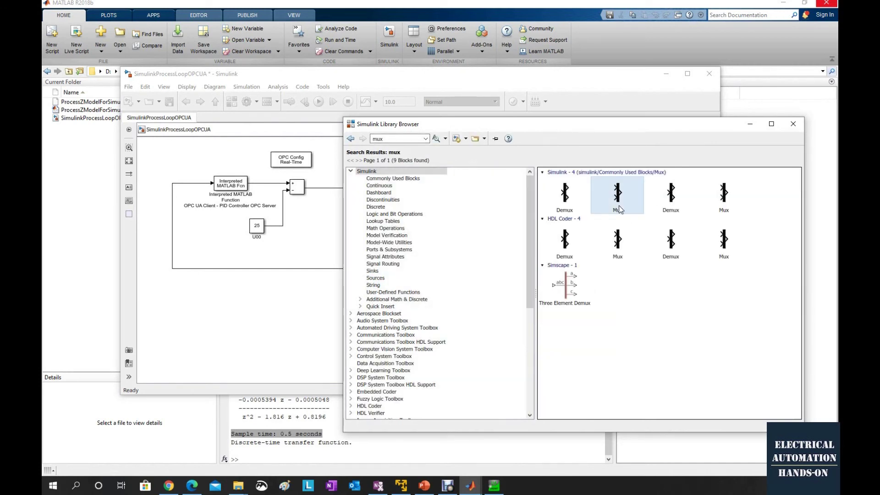
mouse_move(621, 202)
left_mouse_down()
mouse_move(317, 294)
mouse_move(569, 235)
mouse_move(585, 190)
mouse_move(618, 192)
left_mouse_up()
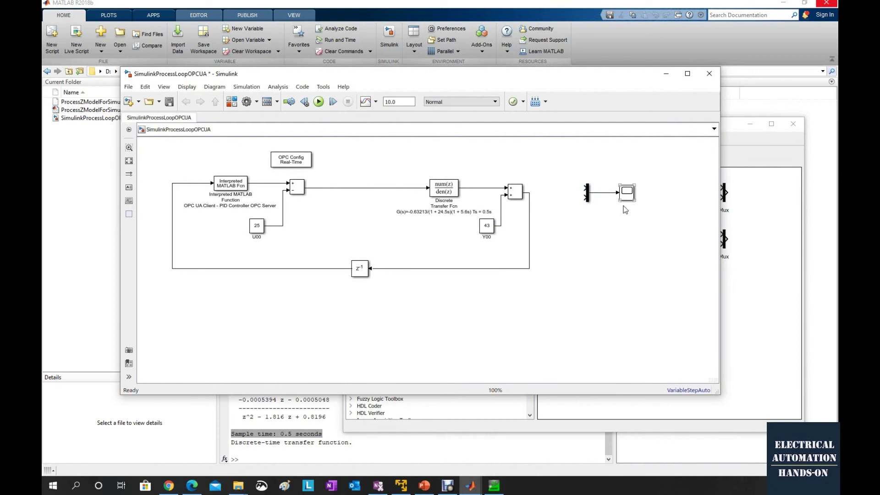
- Branch the second Add output to the Mux's second input and the Interpreted MATLAB Function output to its first input
left_click(533, 196)
left_click_drag(539, 198, 585, 197)
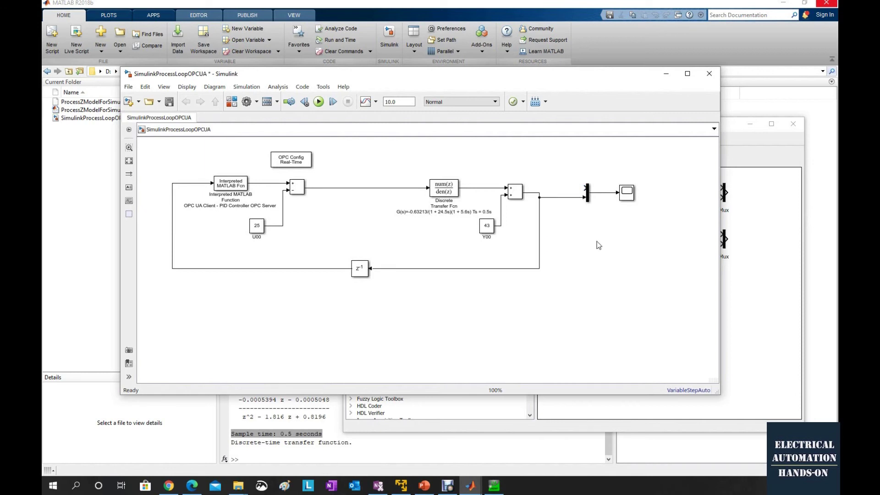
left_click(297, 187)
left_click(269, 183)
left_click_drag(268, 186, 585, 187)
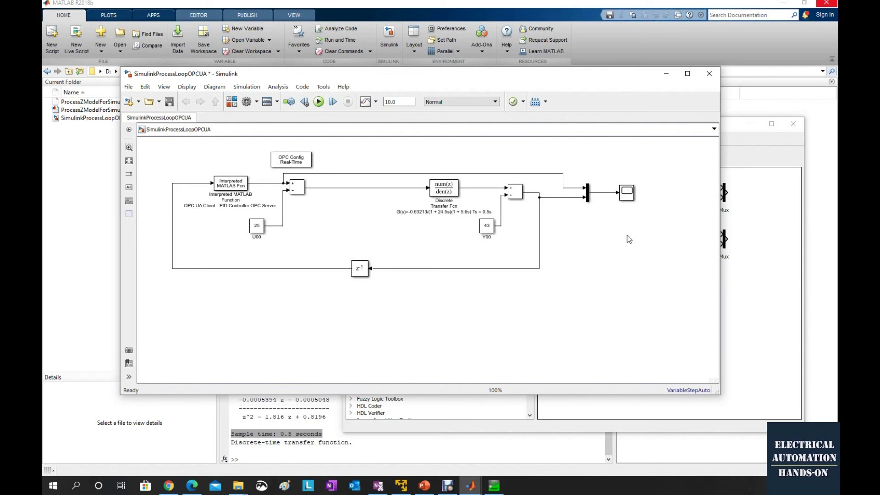
- Check the Mux block's number of inputs and display option, keeping 2 inputs and the bar display
left_click(589, 196)
double_click(589, 195)
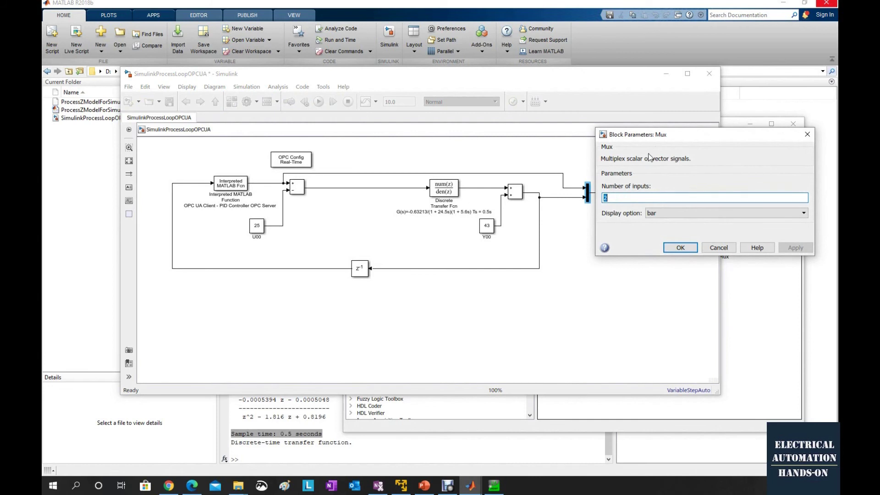
left_click_drag(674, 136, 585, 234)
left_click(589, 312)
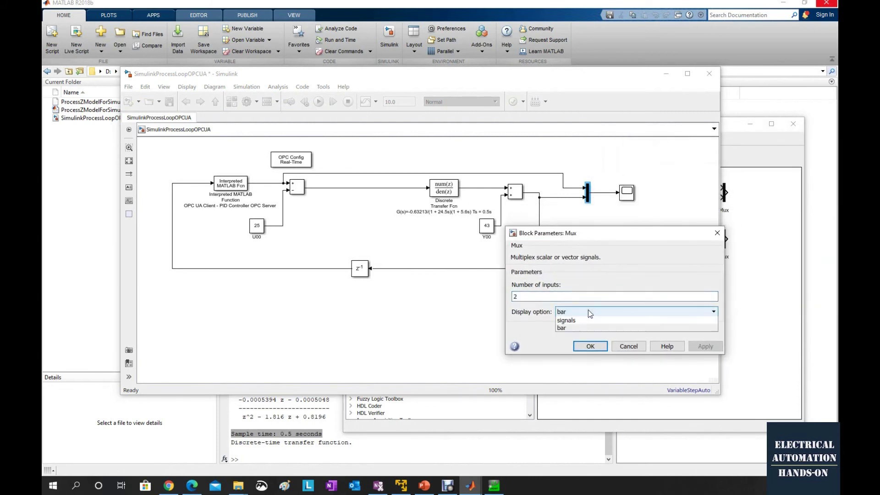
left_click(588, 327)
left_click(521, 295)
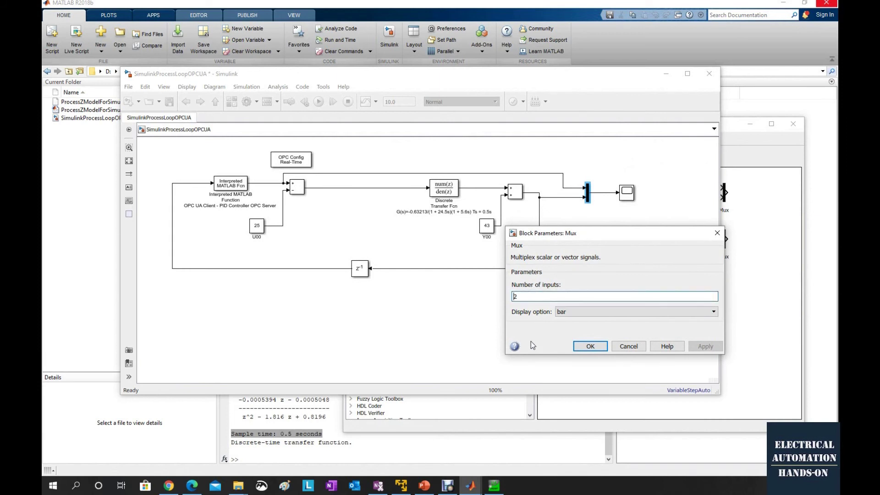
left_click(590, 349)
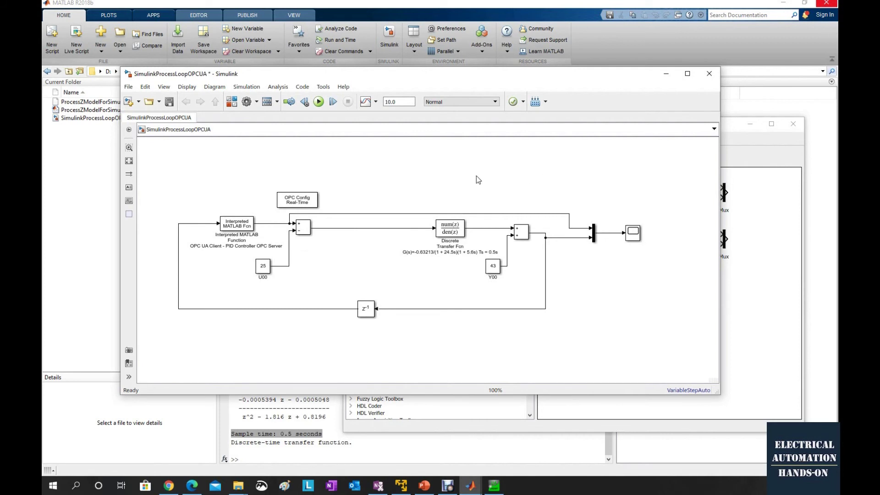
- Set the second Add block's list of signs to +++ to give it a third input
double_click(521, 233)
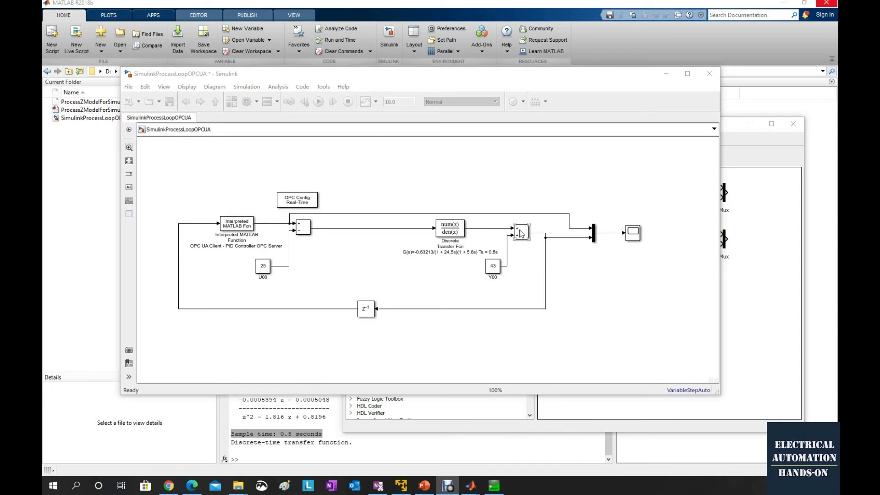
double_click(522, 233)
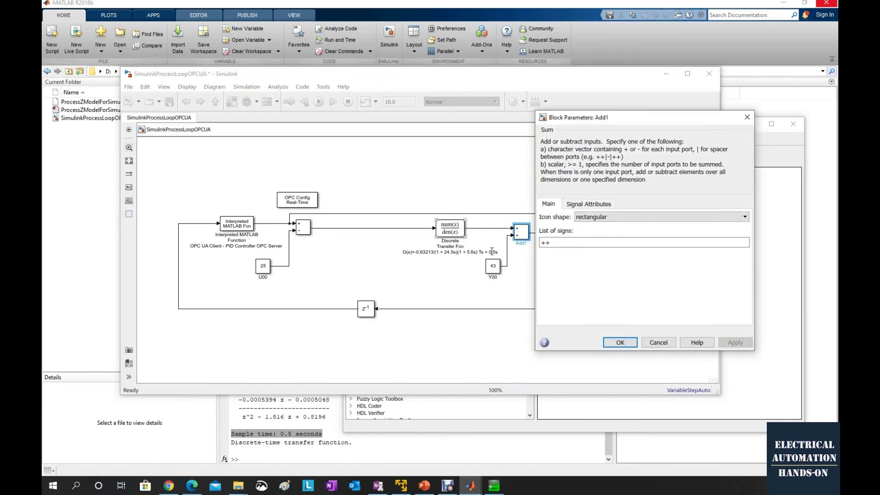
type("+")
left_click(621, 342)
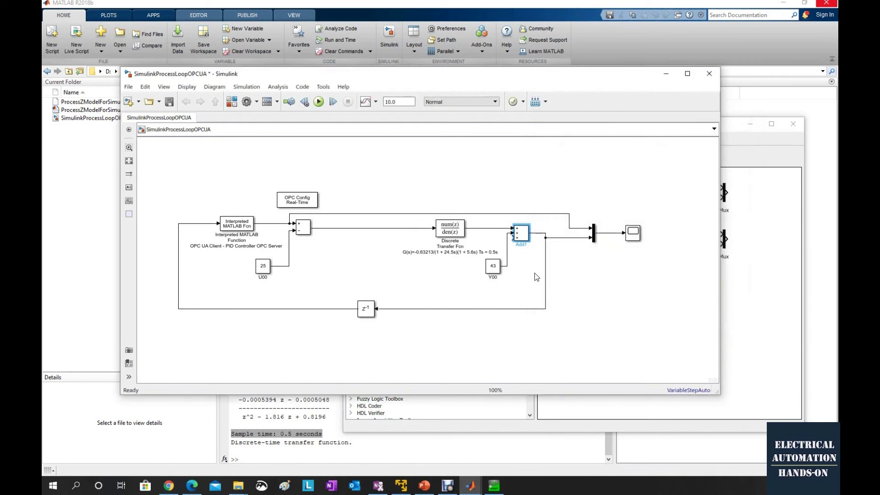
- Reconnect the transfer function and Y00 to the second Add's middle and lower inputs, then move Y00 down-left and the Add block slightly up
scroll(529, 266, "up", 4)
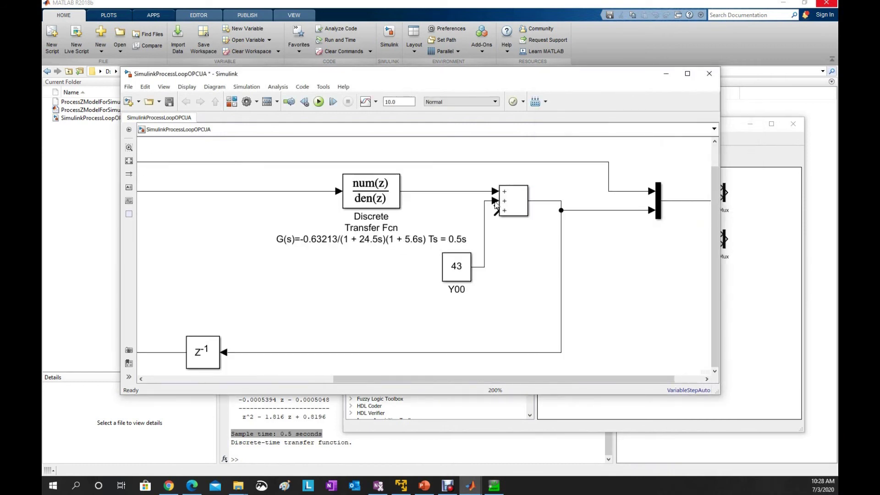
mouse_move(496, 202)
left_mouse_down()
mouse_move(496, 211)
mouse_move(494, 193)
mouse_move(495, 200)
left_mouse_up()
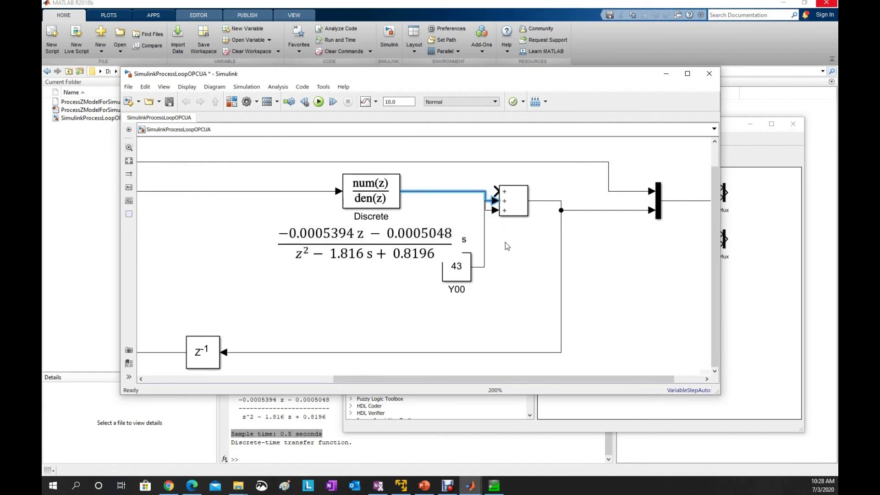
left_click_drag(462, 273, 435, 292)
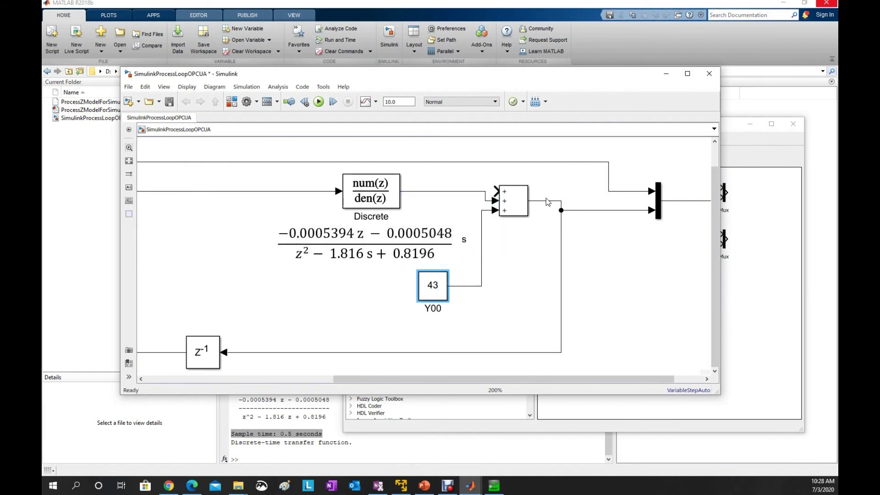
left_click(527, 202)
left_click_drag(527, 201, 527, 192)
left_click(546, 242)
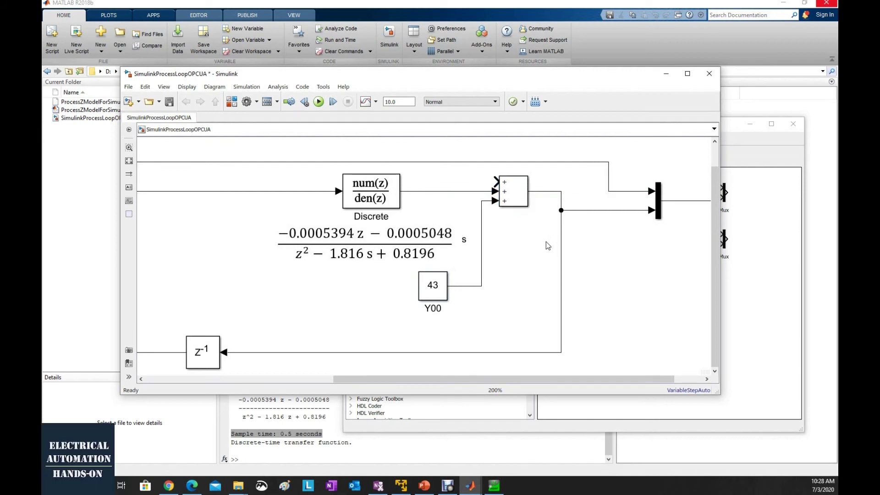
- Search the block library for "constant", place a Constant block above the transfer function, and wire it to the second Add block's first input
scroll(529, 275, "down", 3)
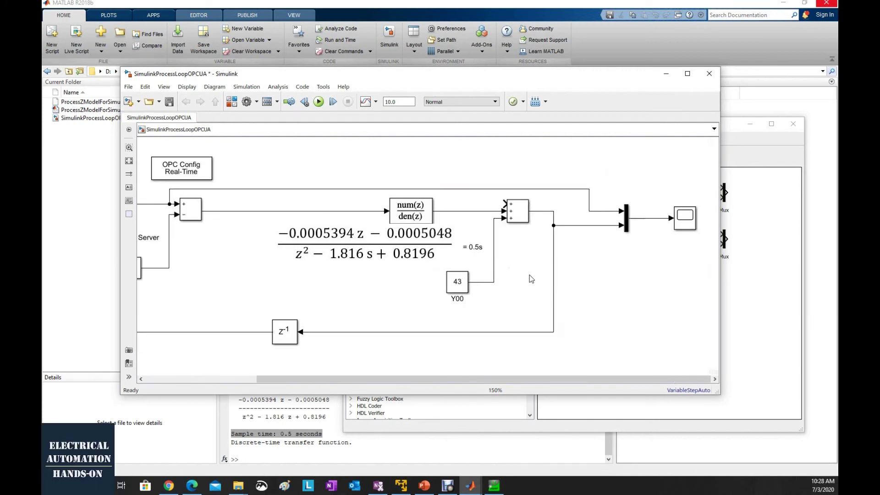
left_click(232, 102)
double_click(373, 139)
type("constant")
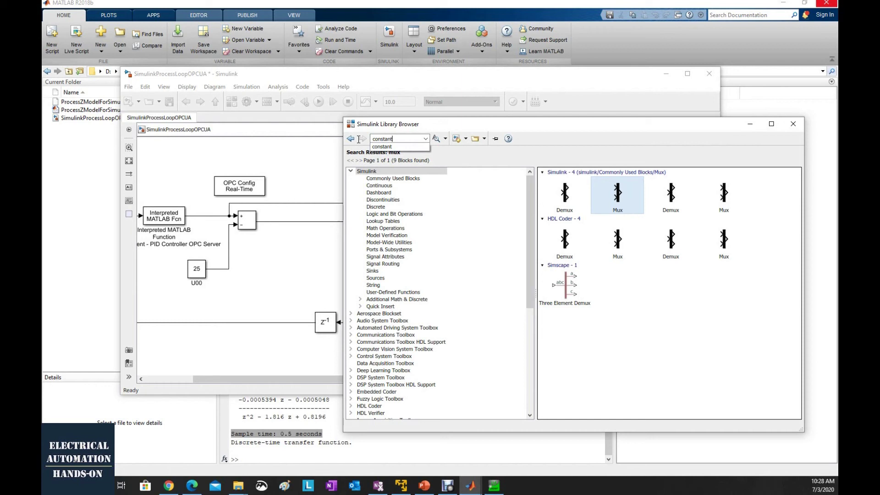
key("Return")
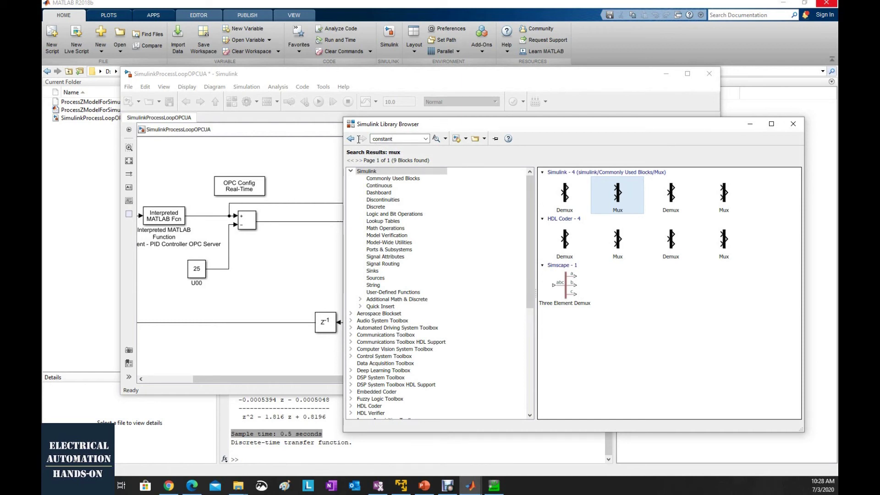
double_click(399, 138)
key("Return")
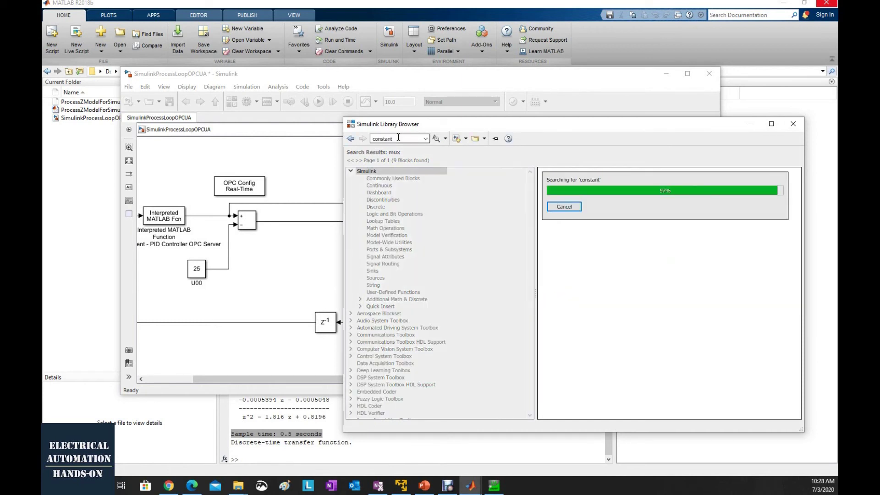
left_click_drag(638, 130, 646, 244)
left_click_drag(591, 308, 452, 170)
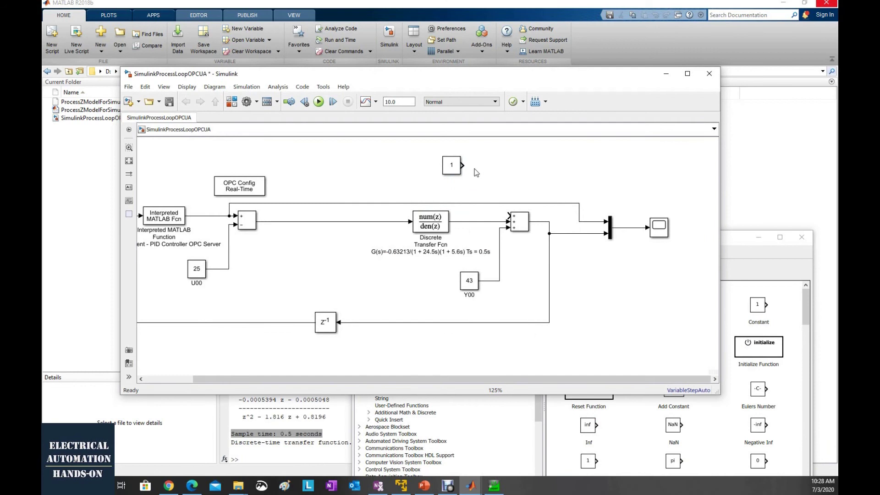
left_click_drag(463, 165, 504, 214)
left_click(452, 166)
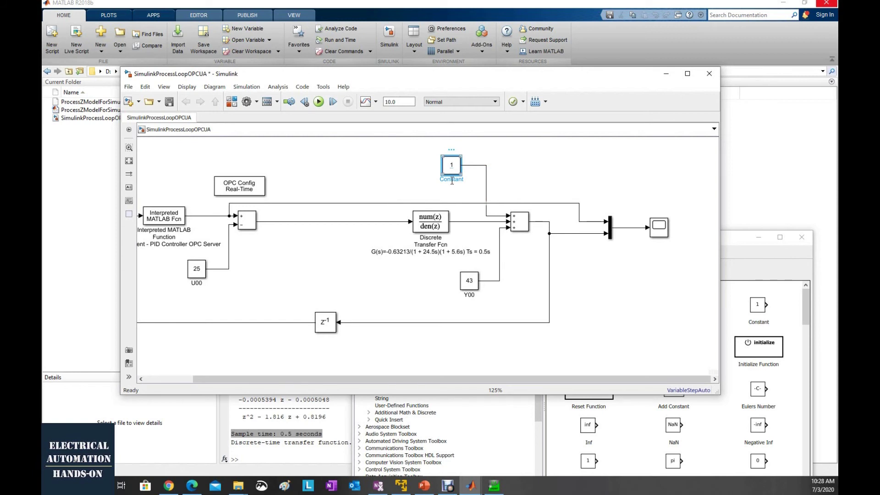
- Rename the Constant block above the transfer function to Disturbance
double_click(451, 179)
type("Disturbance")
left_click(454, 169)
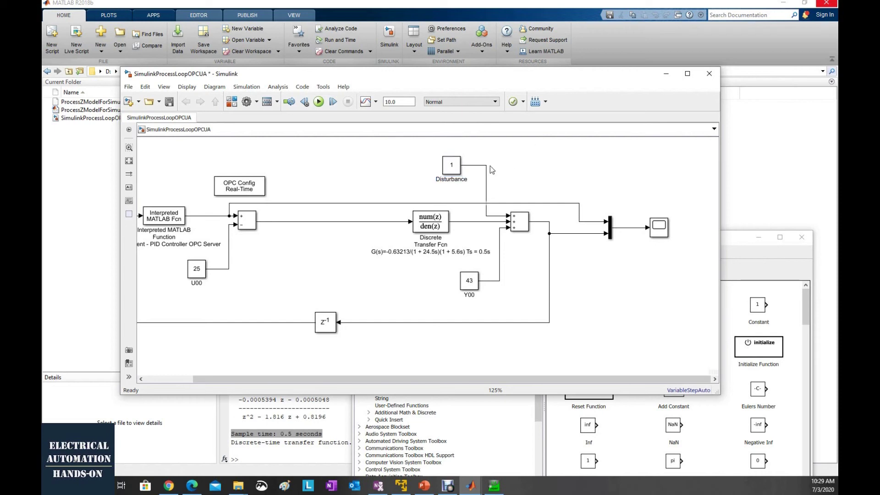
- Set the Disturbance block's sample time to Ts and its constant value to 0
double_click(456, 173)
key("Tab")
key("Tab")
type("Ts")
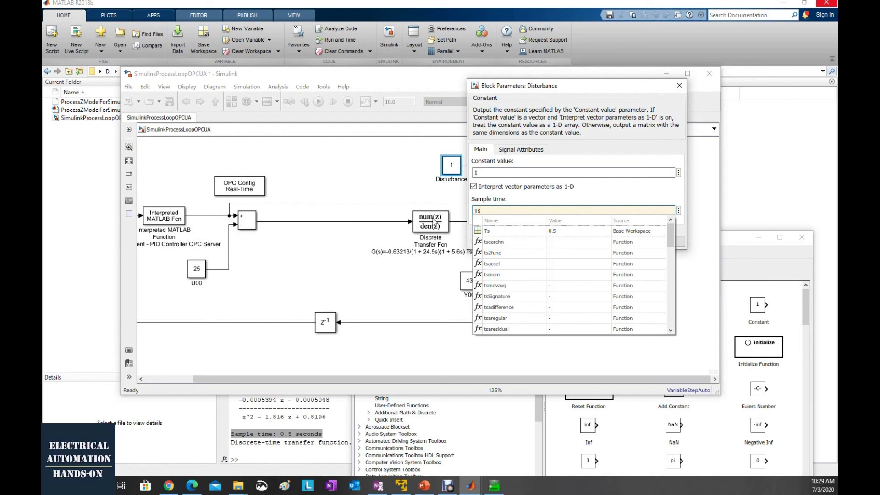
double_click(490, 173)
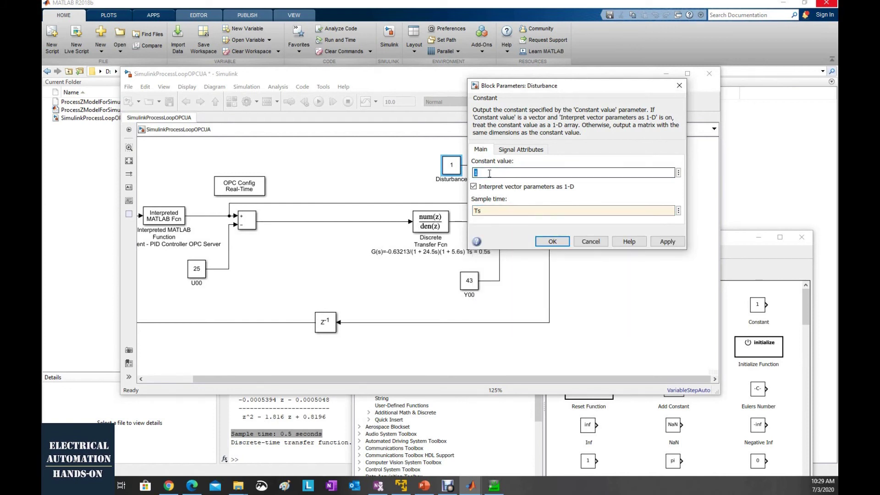
type("0")
left_click(560, 242)
left_click(544, 186)
- Search the block library for "slide" and place a Slider block just above the Disturbance block
scroll(554, 176, "down", 1)
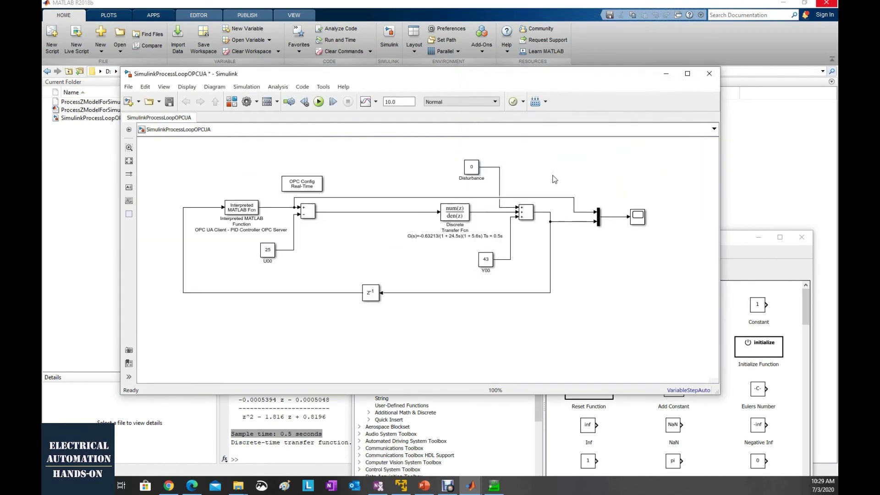
left_click_drag(554, 179, 528, 228)
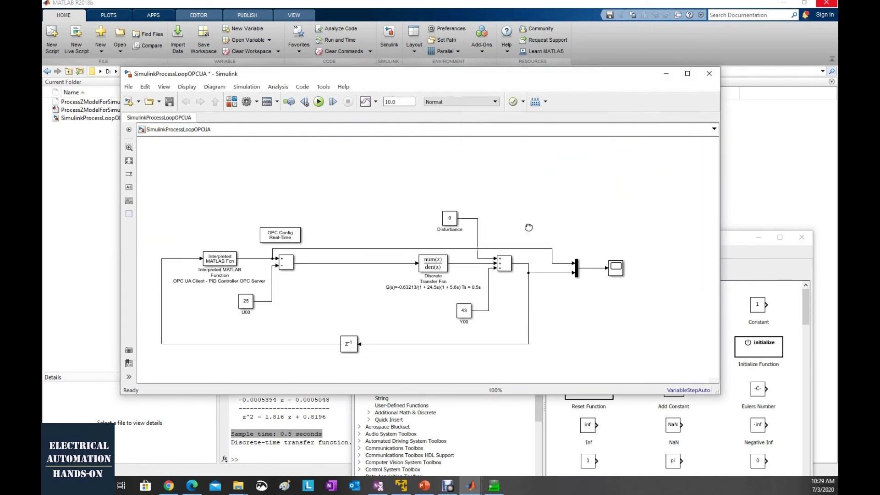
left_click(232, 101)
left_click_drag(601, 240, 752, 190)
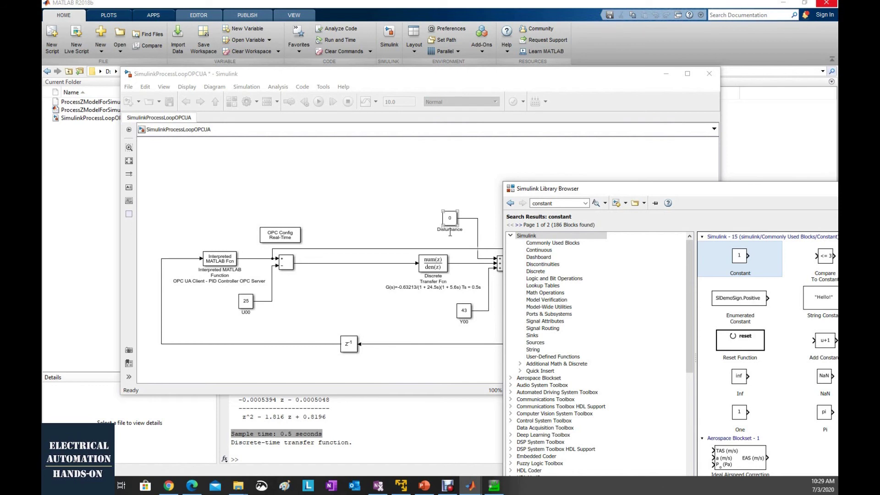
double_click(557, 204)
type("slide")
key("Return")
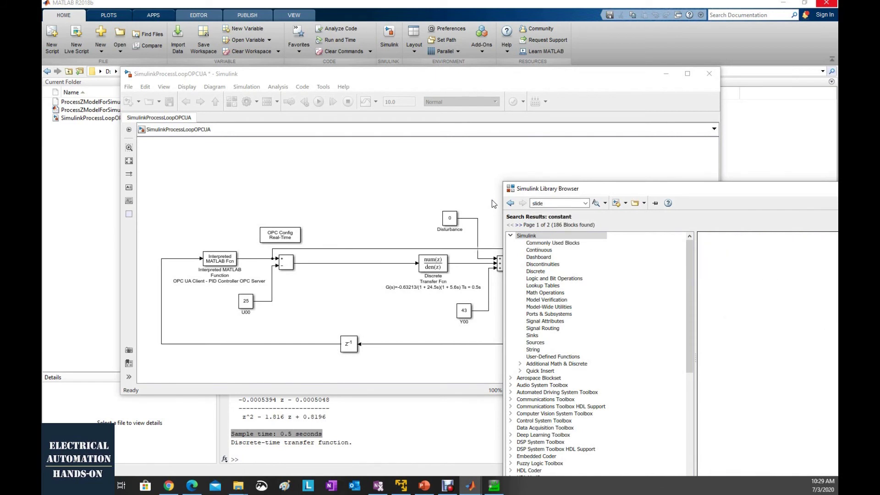
left_click_drag(746, 257, 419, 198)
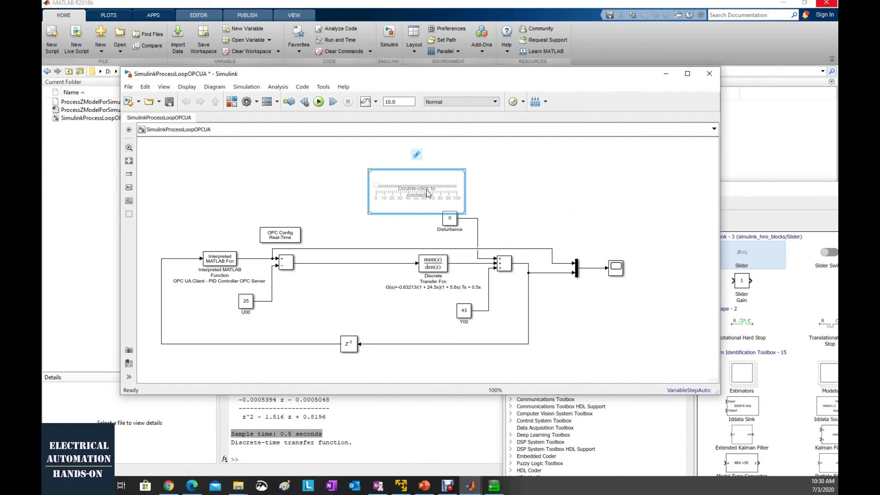
- Connect the Slider to the Disturbance block's Value parameter
left_click(452, 226)
left_click(420, 201)
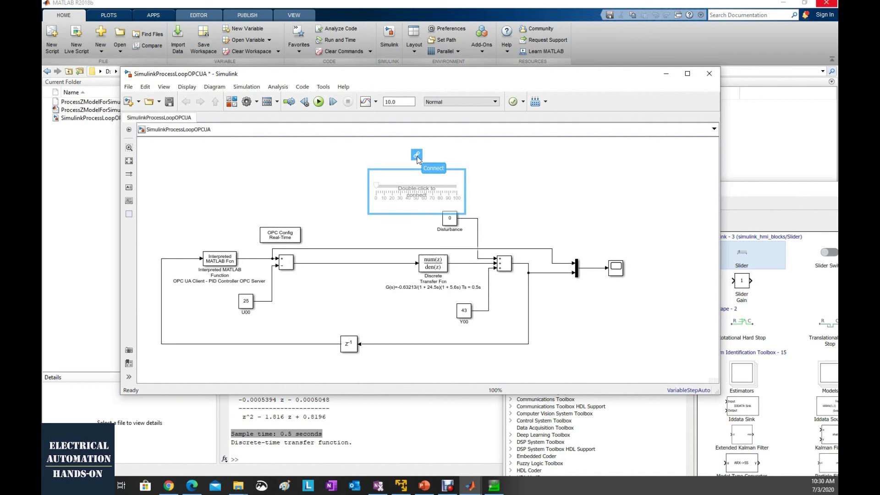
left_click(417, 156)
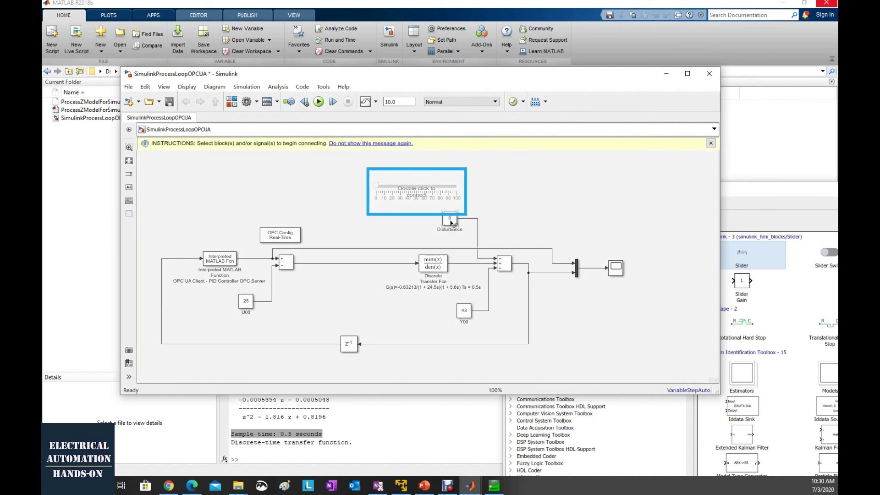
left_click(450, 221)
left_click(450, 219)
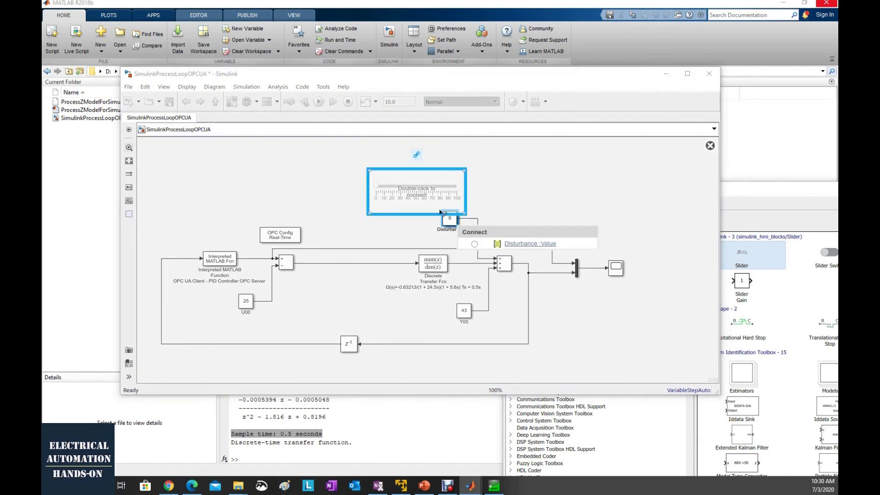
left_click(475, 244)
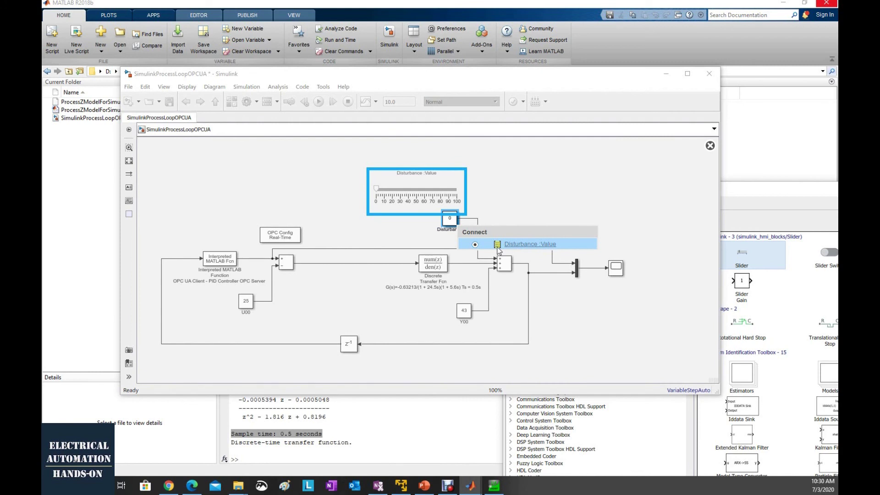
left_click(527, 252)
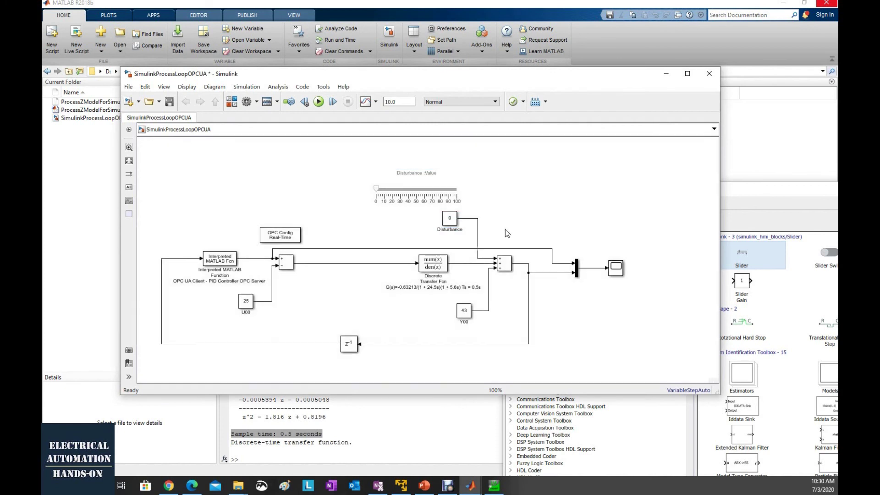
- Set the Slider's minimum to -5 and its maximum to 5
left_click(447, 175)
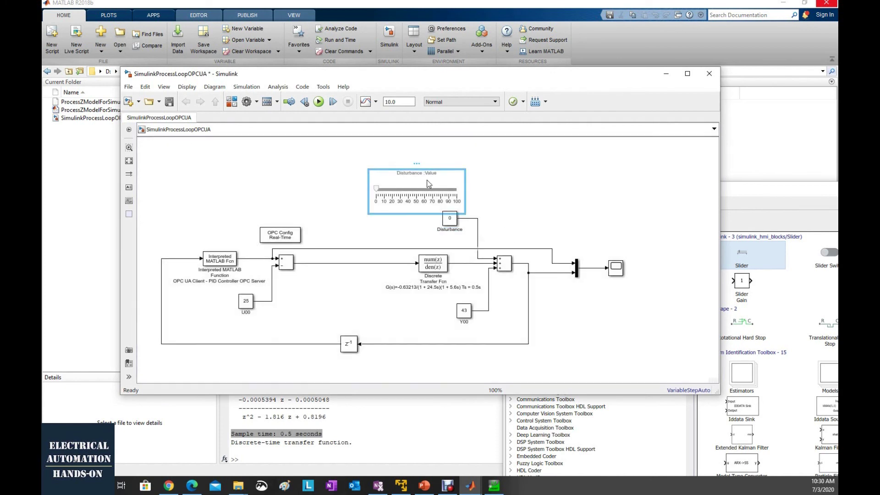
left_click(453, 226)
double_click(423, 183)
left_click(516, 235)
key("BackSpace")
type("-5")
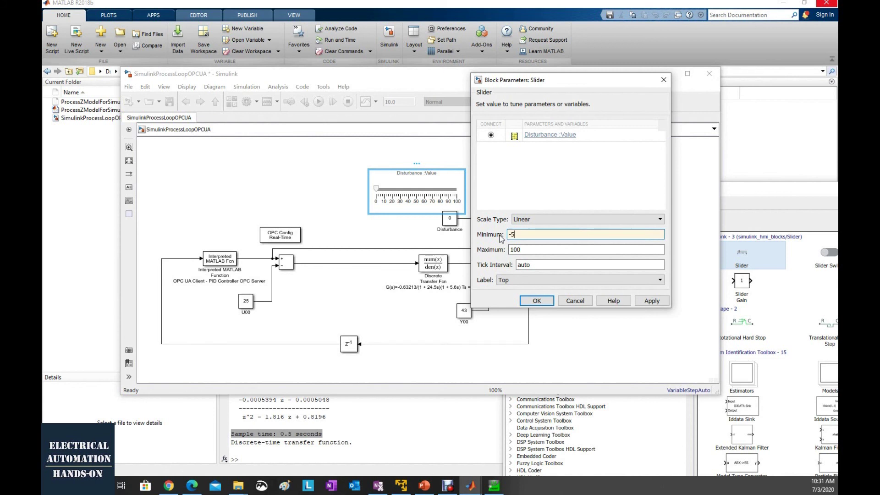
double_click(541, 253)
left_click(540, 253)
left_click_drag(524, 250, 509, 250)
type("5")
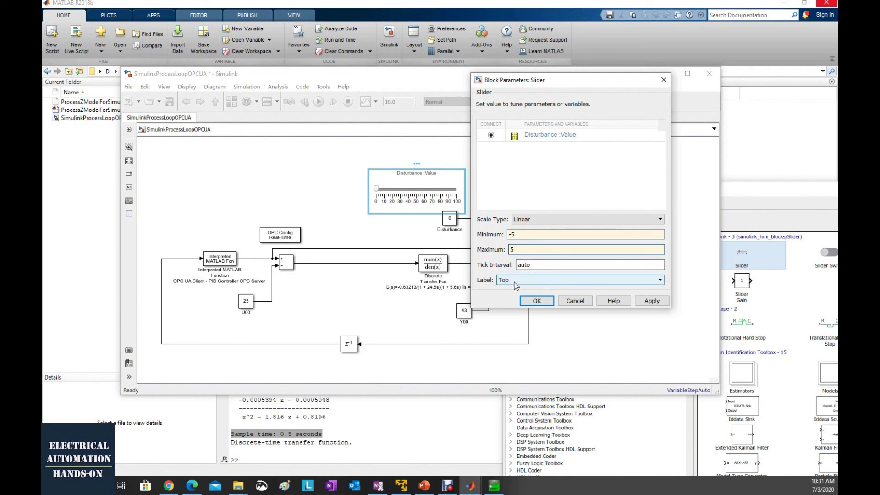
left_click(536, 301)
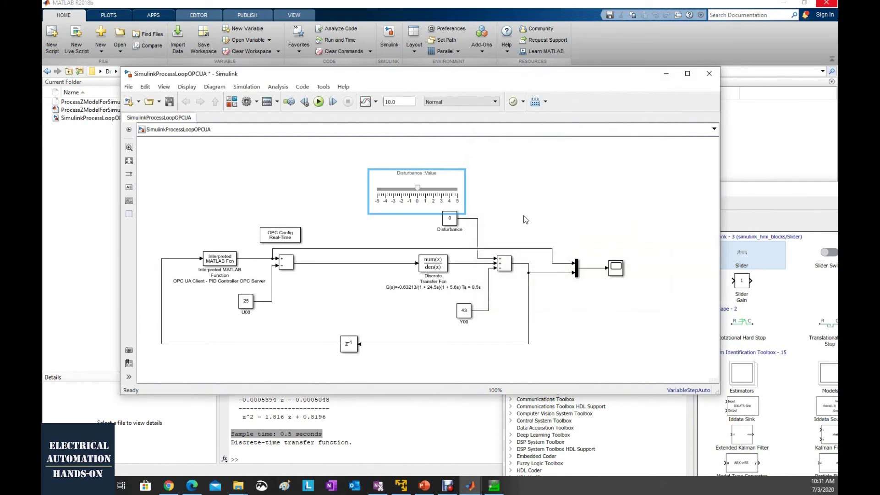
- Review the completed loop, including the slider, Disturbance constant, MATLAB function, delay, Scope and transfer function
left_click(420, 188)
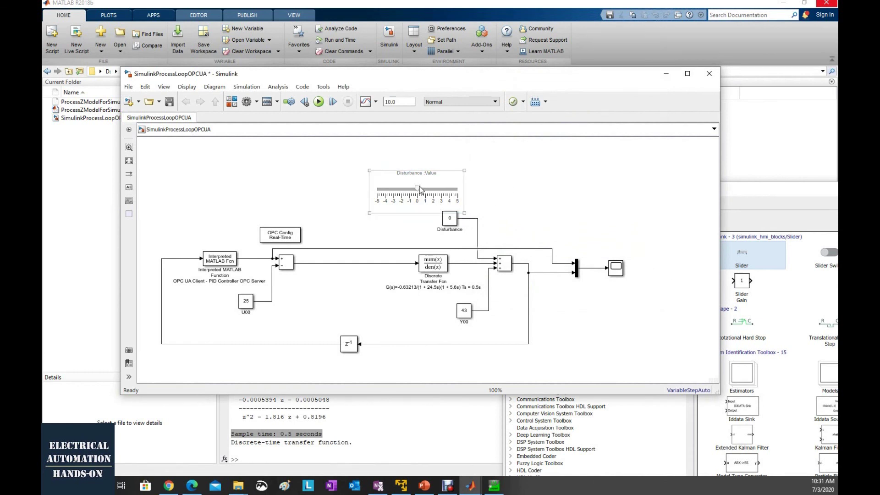
left_click(436, 218)
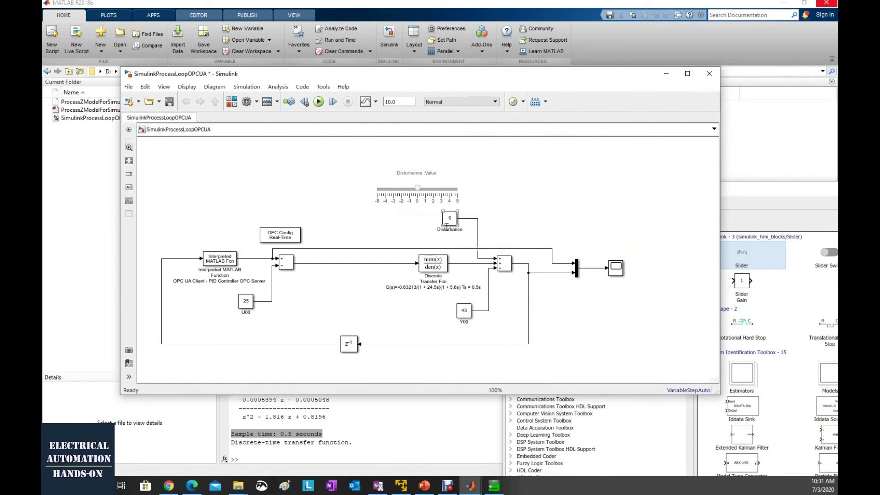
left_click(456, 223)
left_click(528, 196)
left_click(218, 261)
left_click(418, 212)
left_click(443, 211)
left_click(350, 344)
left_click(622, 266)
left_click(441, 271)
left_click(371, 270)
- Move the Y00 constant slightly up-left and save the model
left_click_drag(469, 314, 463, 312)
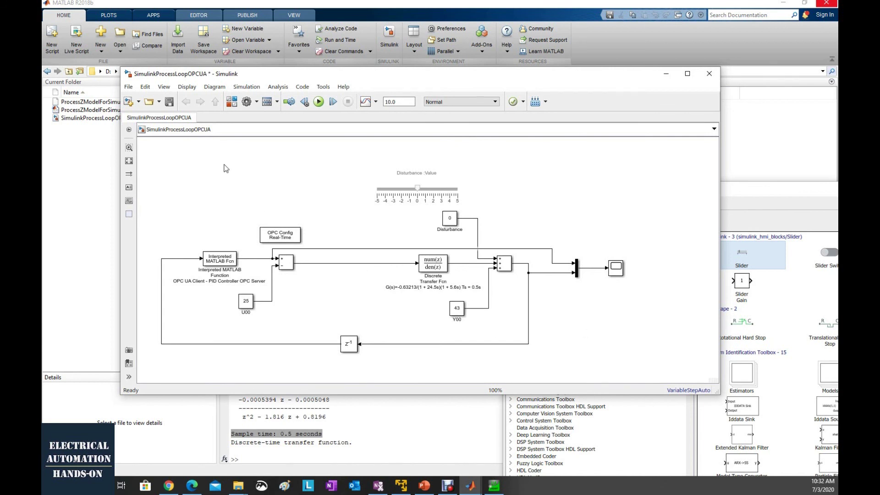
left_click(169, 102)
- Open the parameters of the Interpreted MATLAB Function block for the OPC UA client
left_click(217, 262)
double_click(221, 262)
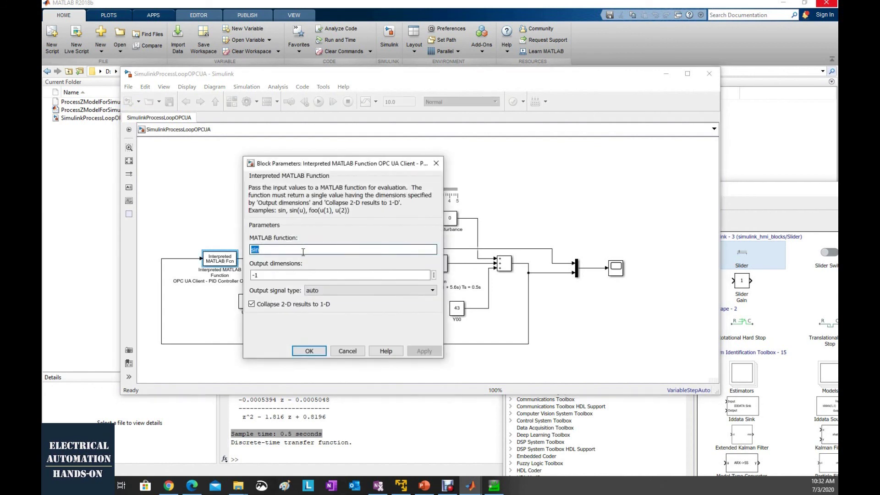